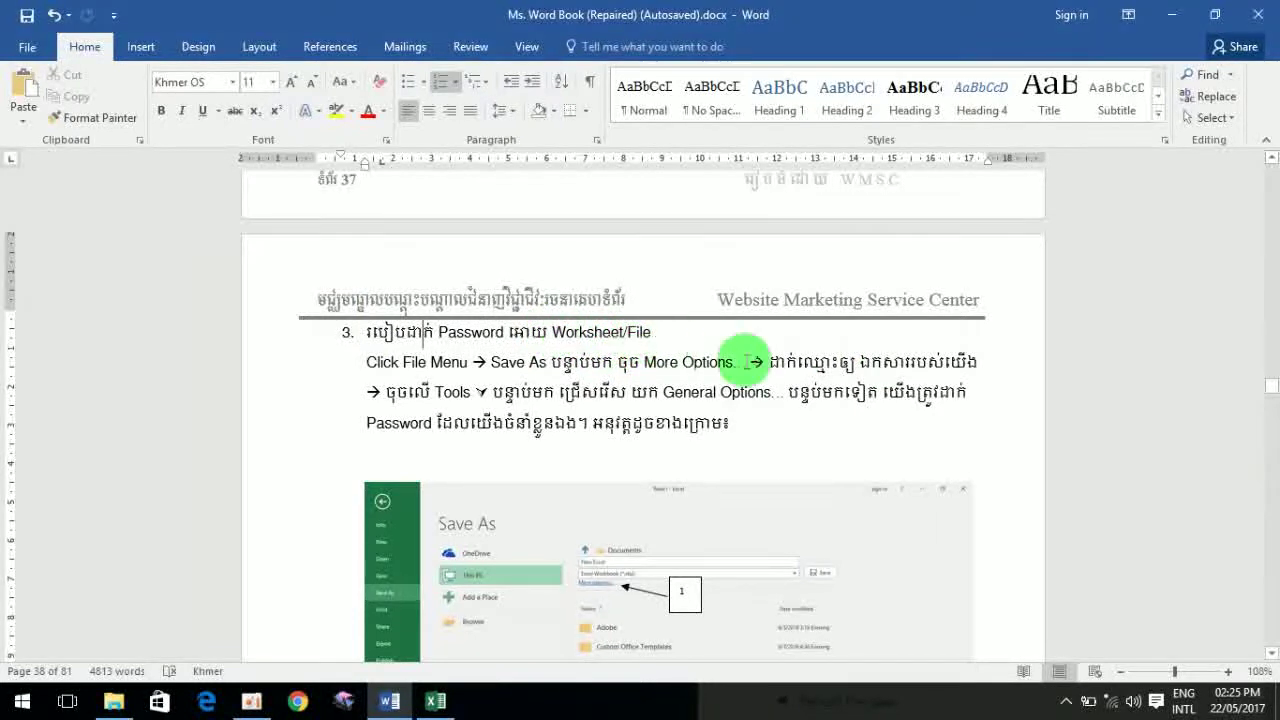
- Switch to the blank Book1 workbook and open Save As > Browse to save Book1.xlsx
{"action": "scroll", "coordinate": [716, 345], "scroll_direction": "down", "scroll_amount": 2}
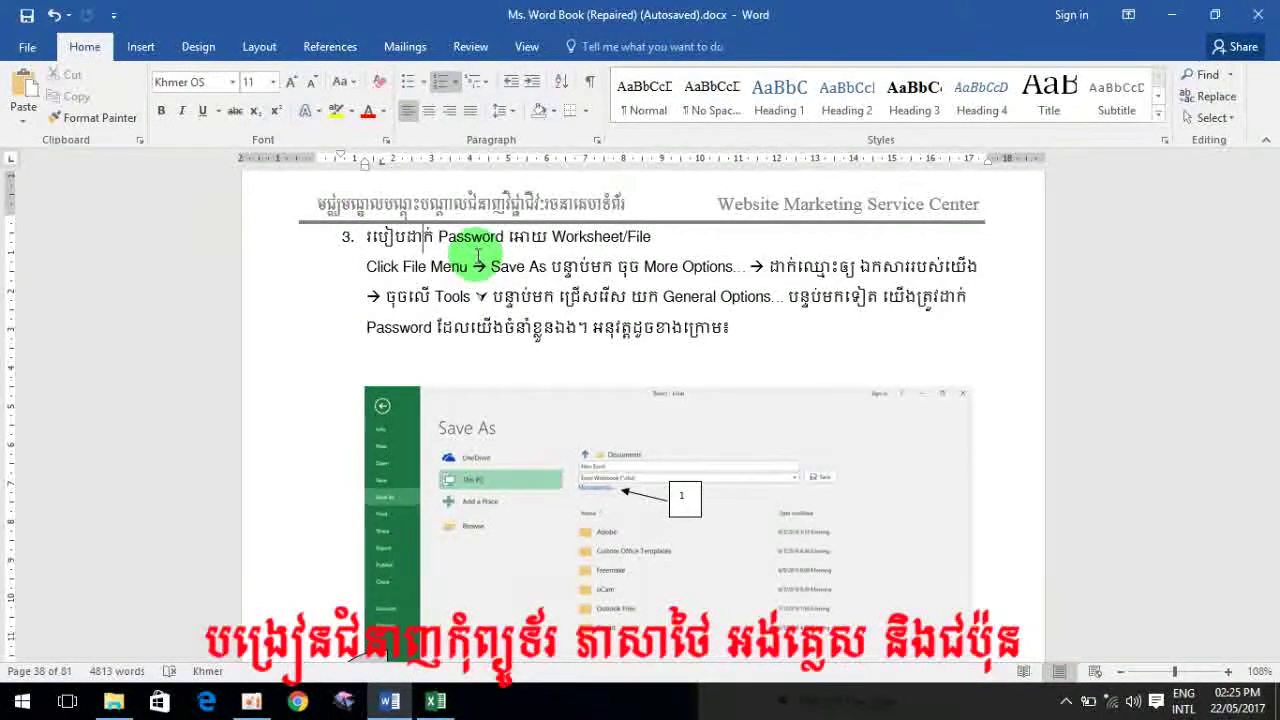
{"action": "left_click", "coordinate": [437, 702]}
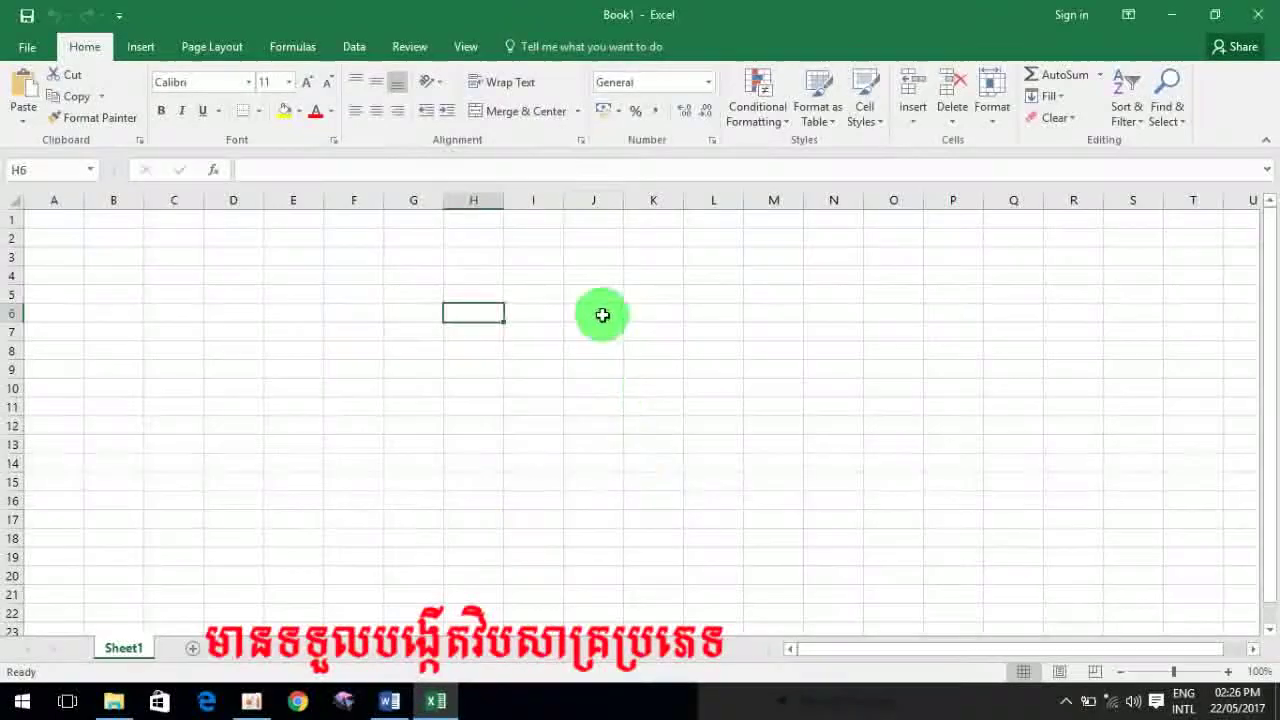
{"action": "left_click", "coordinate": [602, 315]}
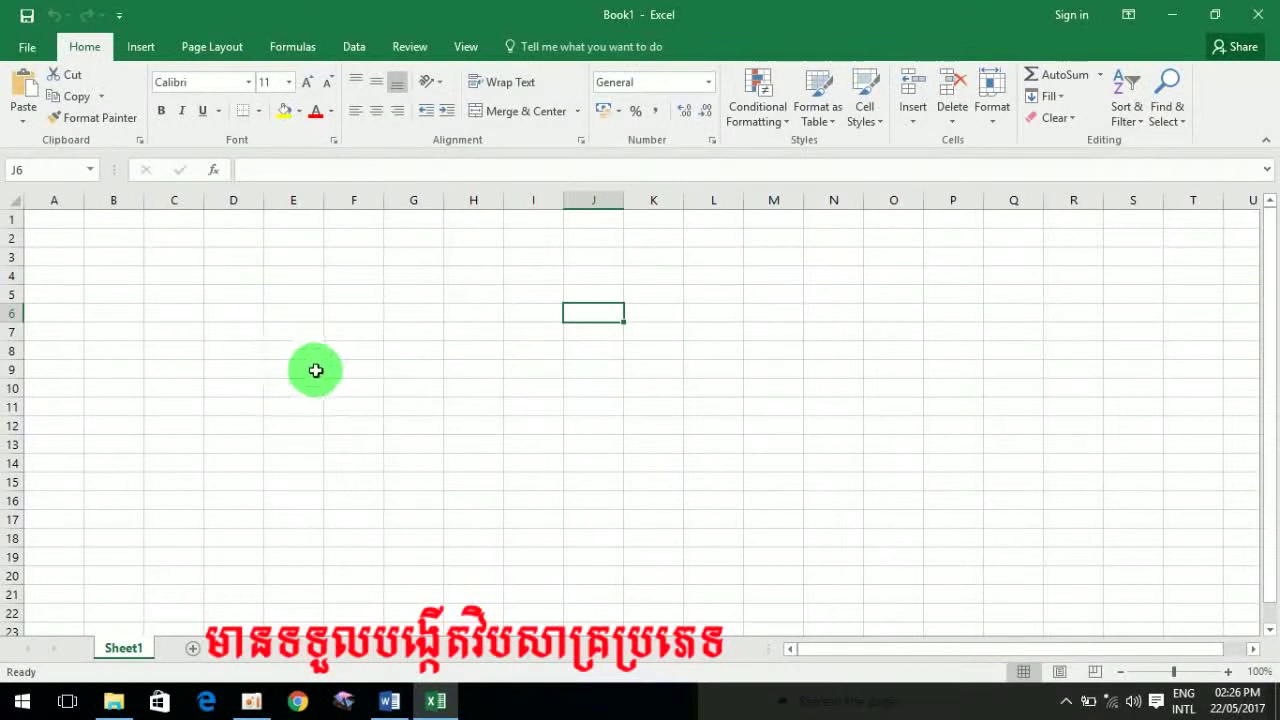
{"action": "left_click", "coordinate": [28, 47]}
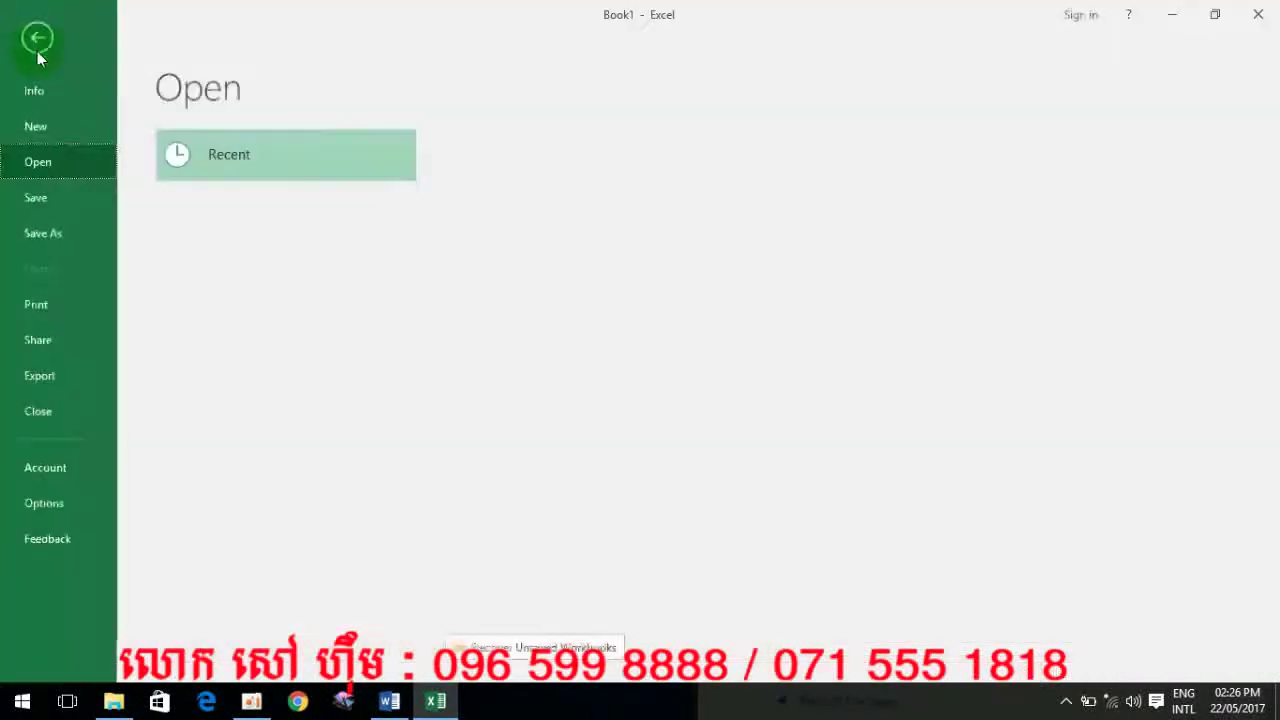
{"action": "left_click", "coordinate": [49, 234]}
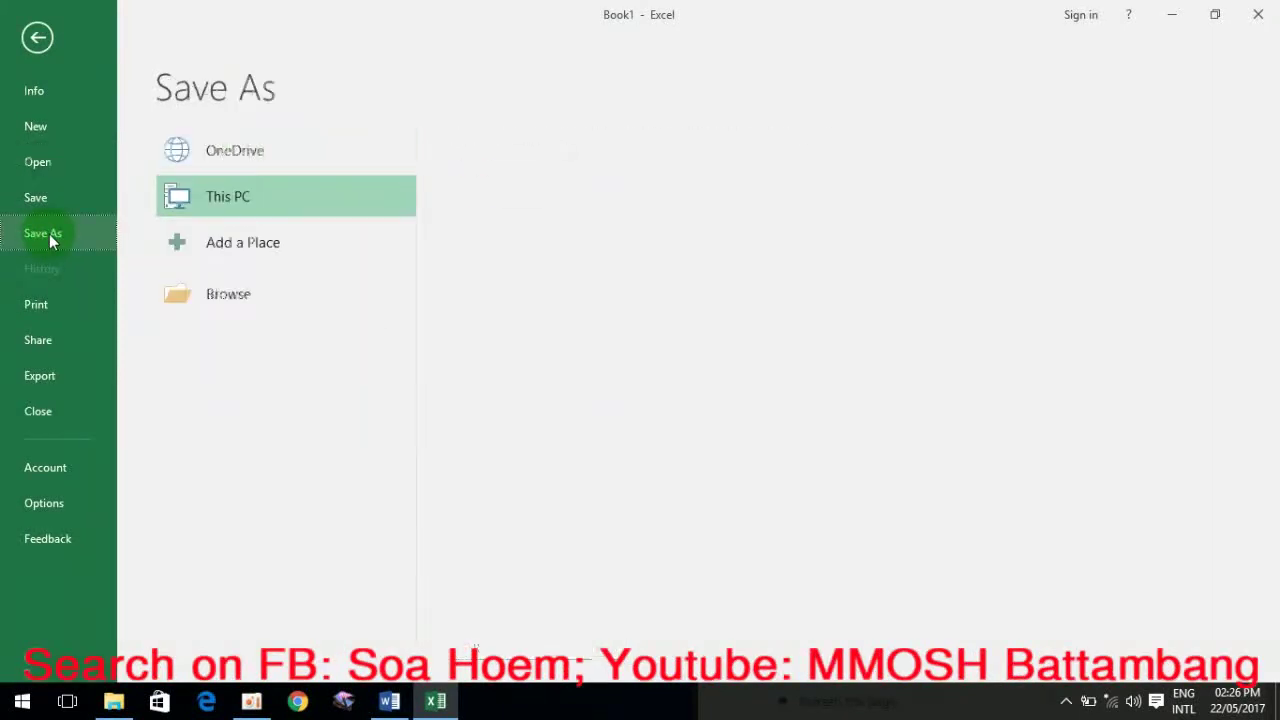
{"action": "left_click", "coordinate": [274, 300]}
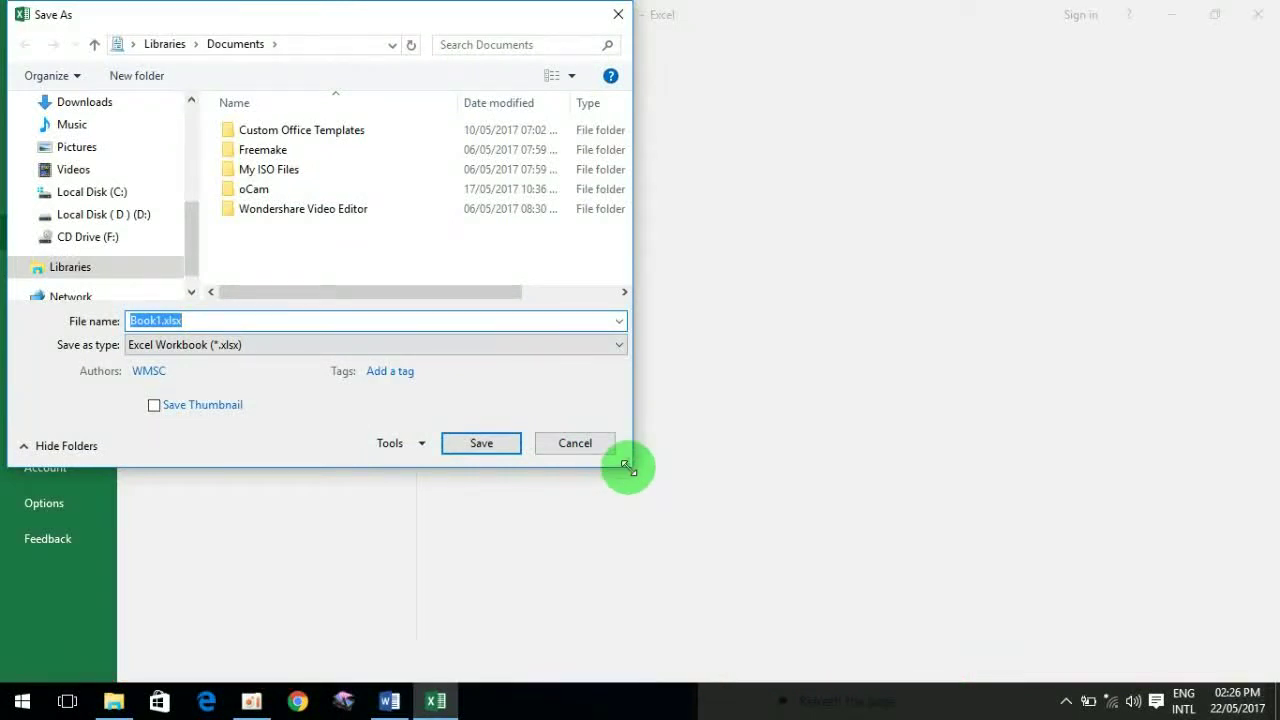
- Enlarge the Save As dialog and set a confirmed password to open in General Options
{"action": "left_click_drag", "start_coordinate": [627, 467], "coordinate": [1187, 628]}
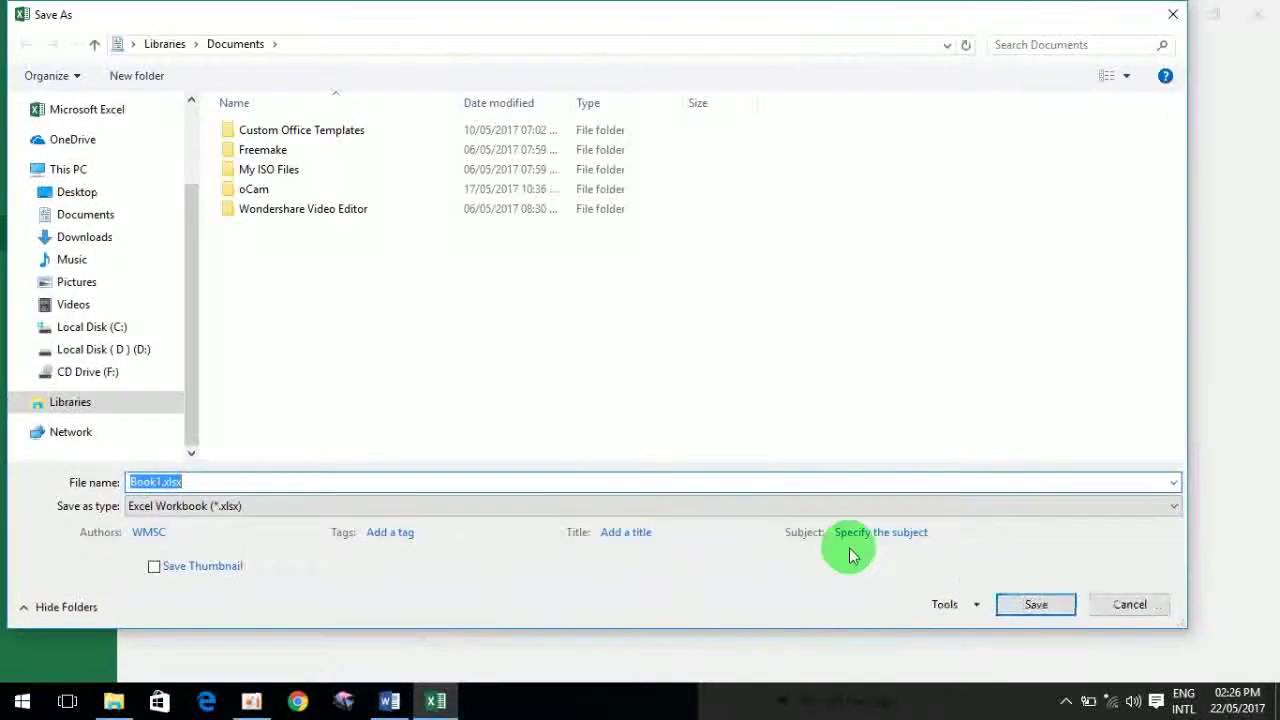
{"action": "left_click", "coordinate": [199, 484]}
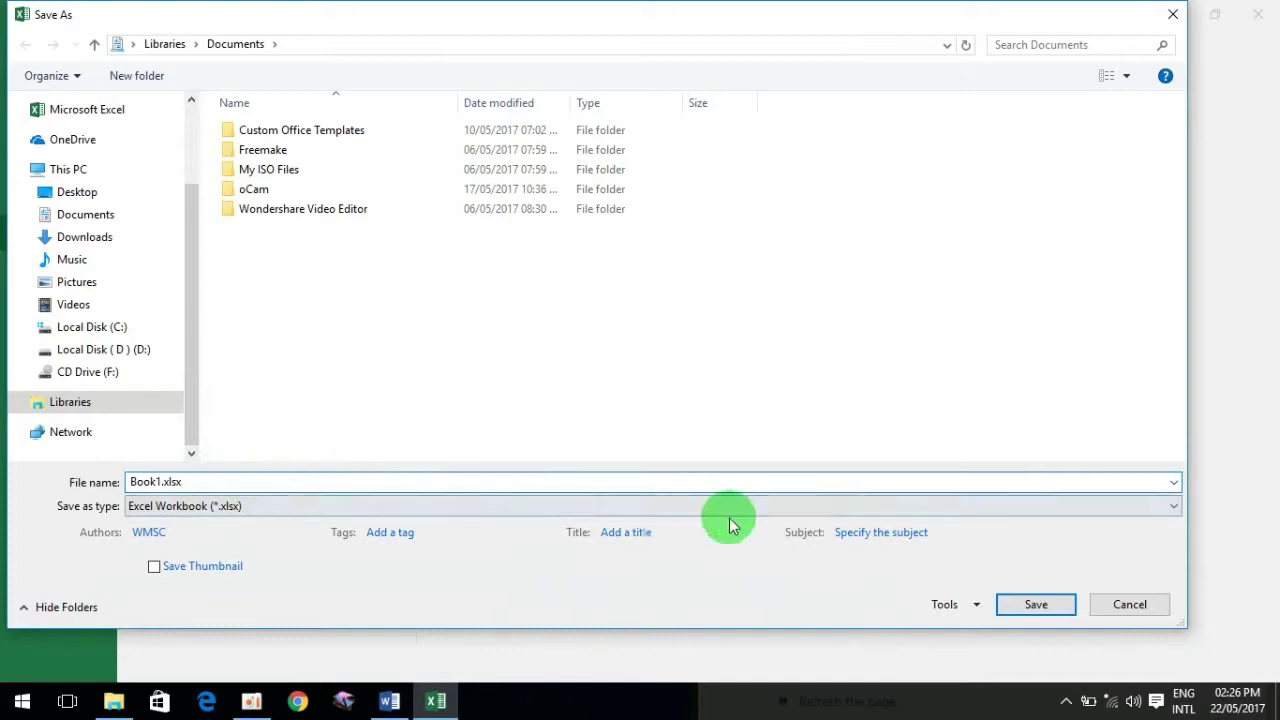
{"action": "left_click", "coordinate": [975, 607]}
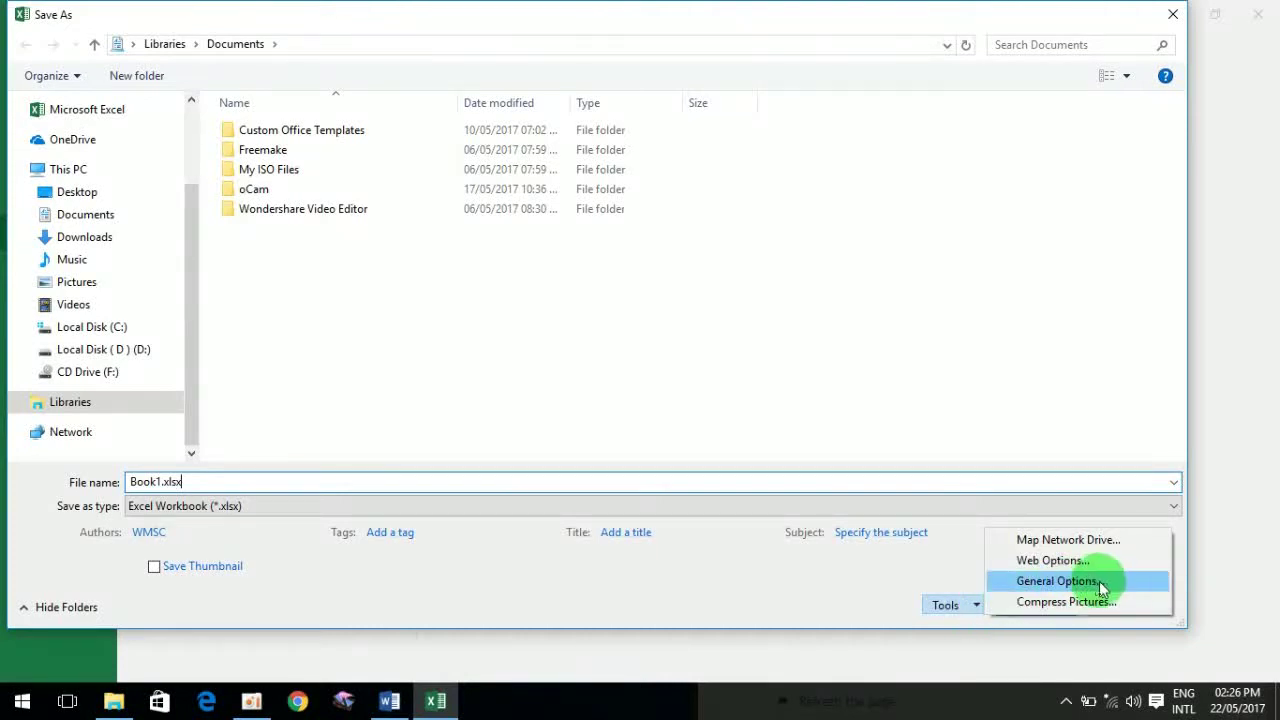
{"action": "left_click", "coordinate": [1099, 584]}
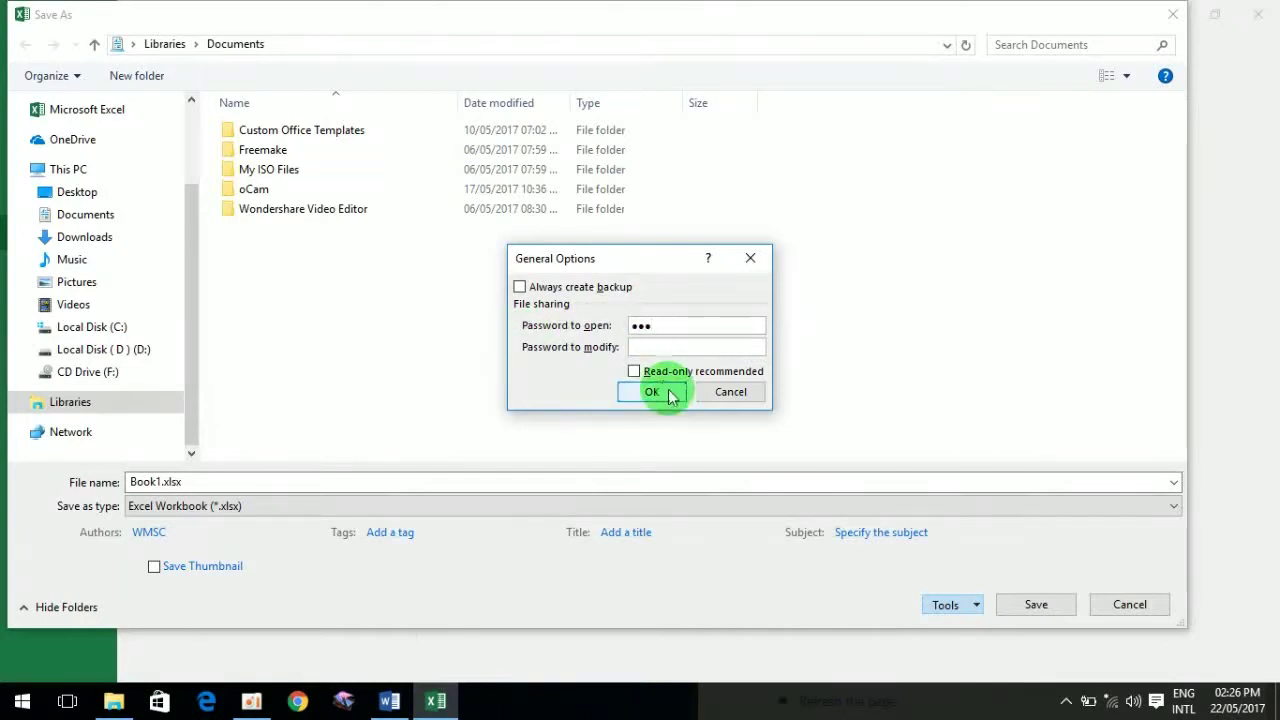
{"action": "left_click", "coordinate": [658, 391]}
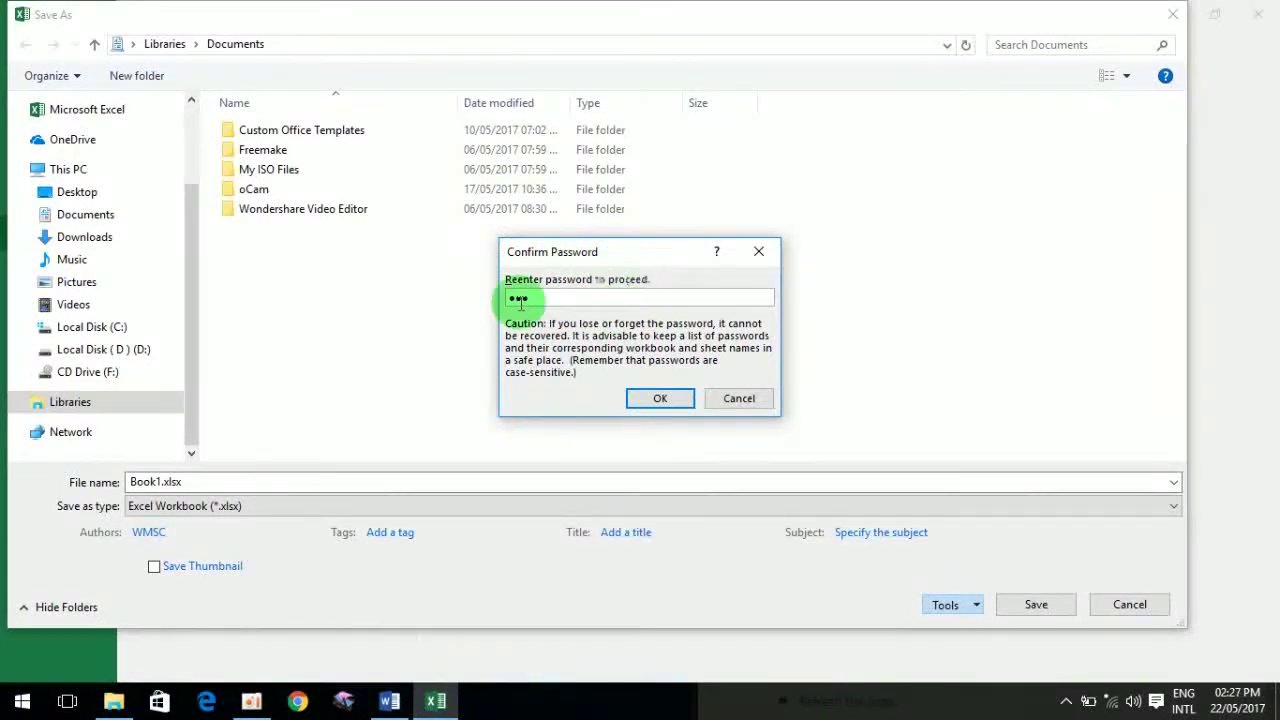
{"action": "left_click", "coordinate": [666, 402]}
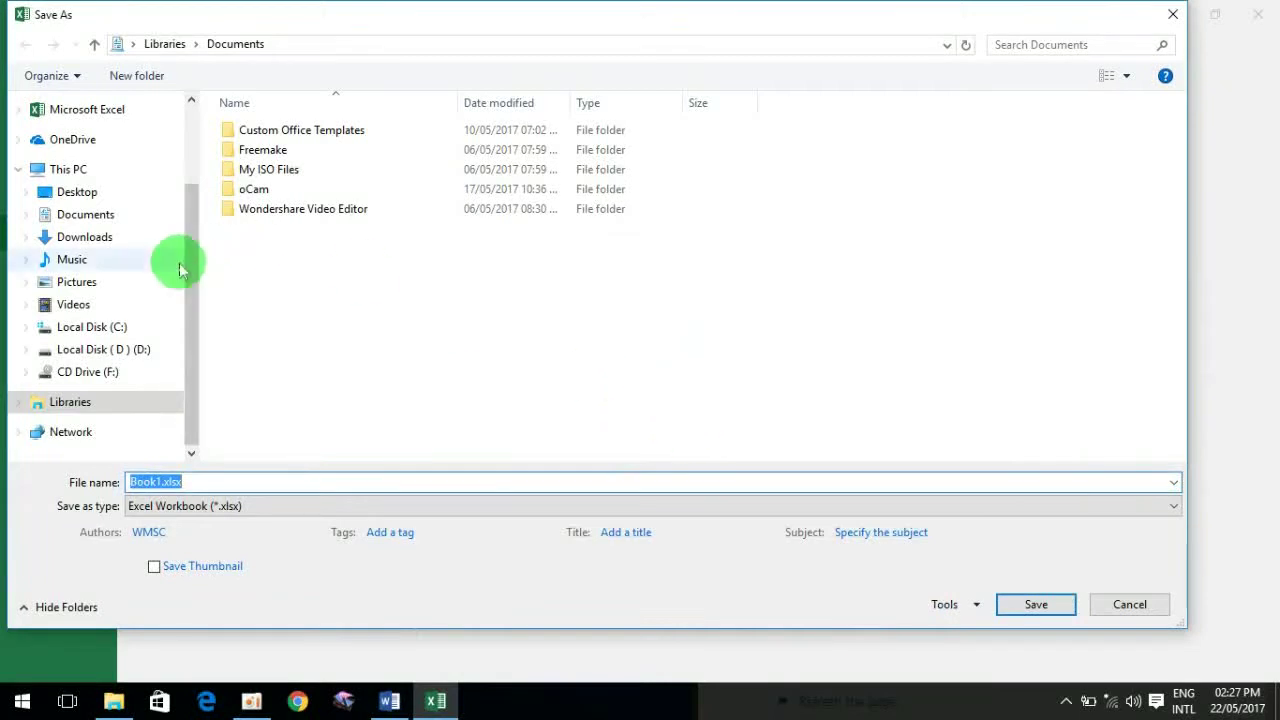
- Save the protected Book1.xlsx into the Desktop's Learning Computer folder
{"action": "left_click_drag", "start_coordinate": [188, 272], "coordinate": [184, 222]}
{"action": "scroll", "coordinate": [184, 222], "scroll_direction": "down", "scroll_amount": 1}
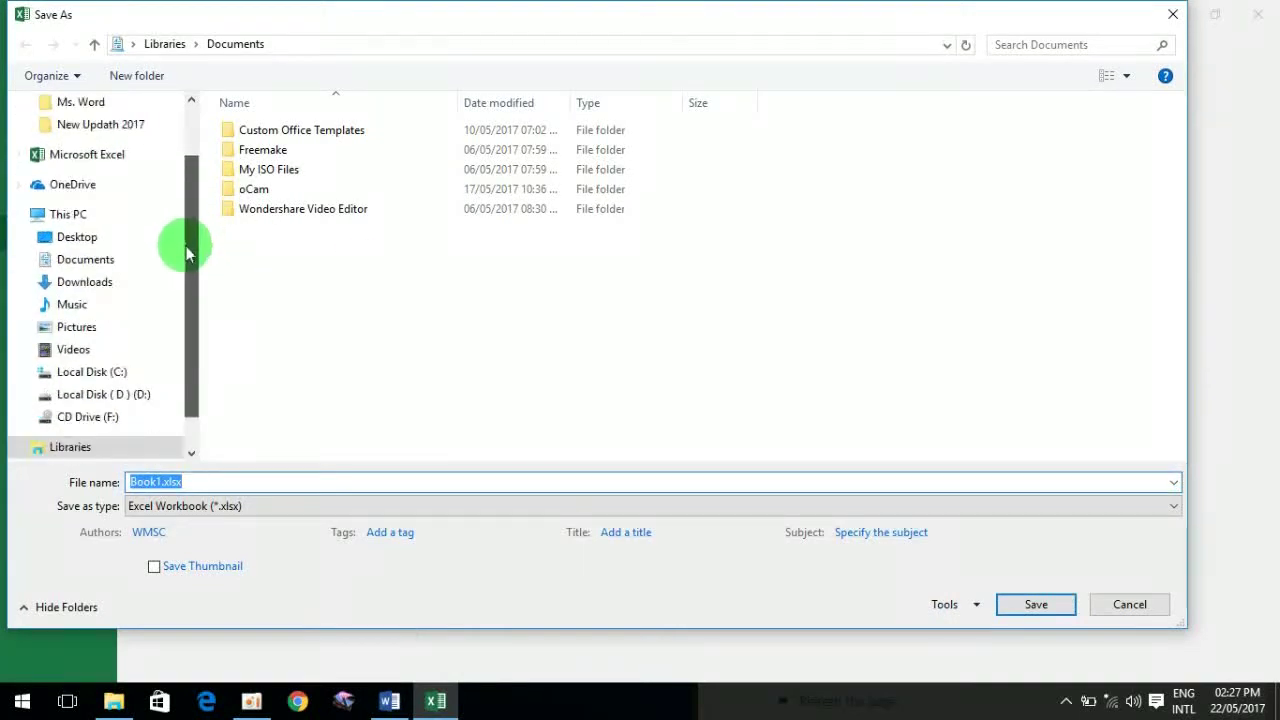
{"action": "scroll", "coordinate": [189, 251], "scroll_direction": "down", "scroll_amount": 1}
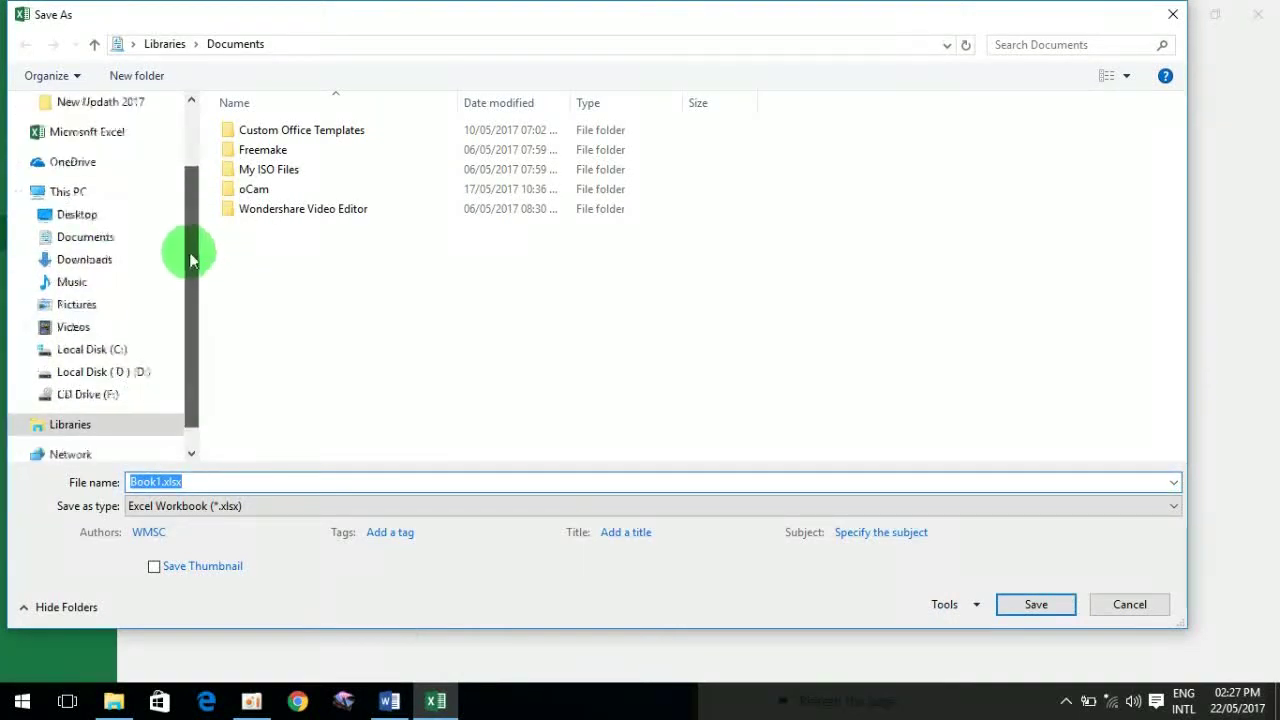
{"action": "left_click", "coordinate": [108, 222]}
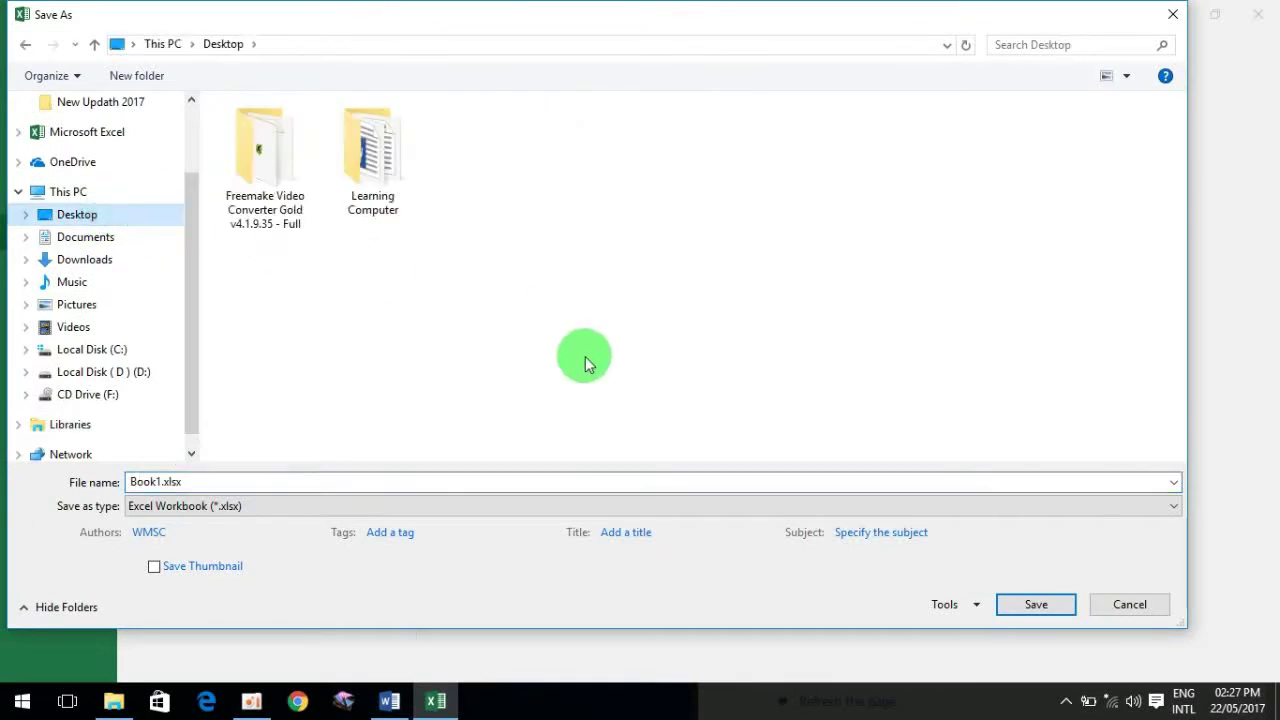
{"action": "double_click", "coordinate": [373, 160]}
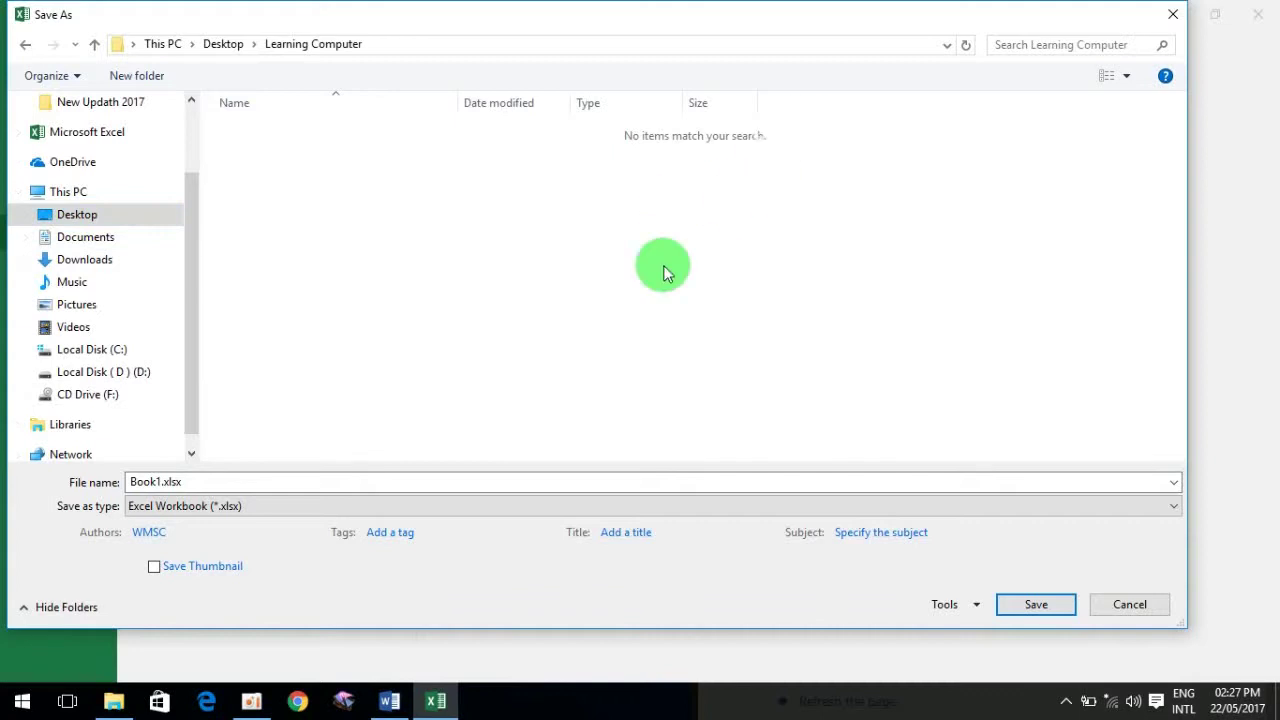
{"action": "left_click", "coordinate": [1042, 606]}
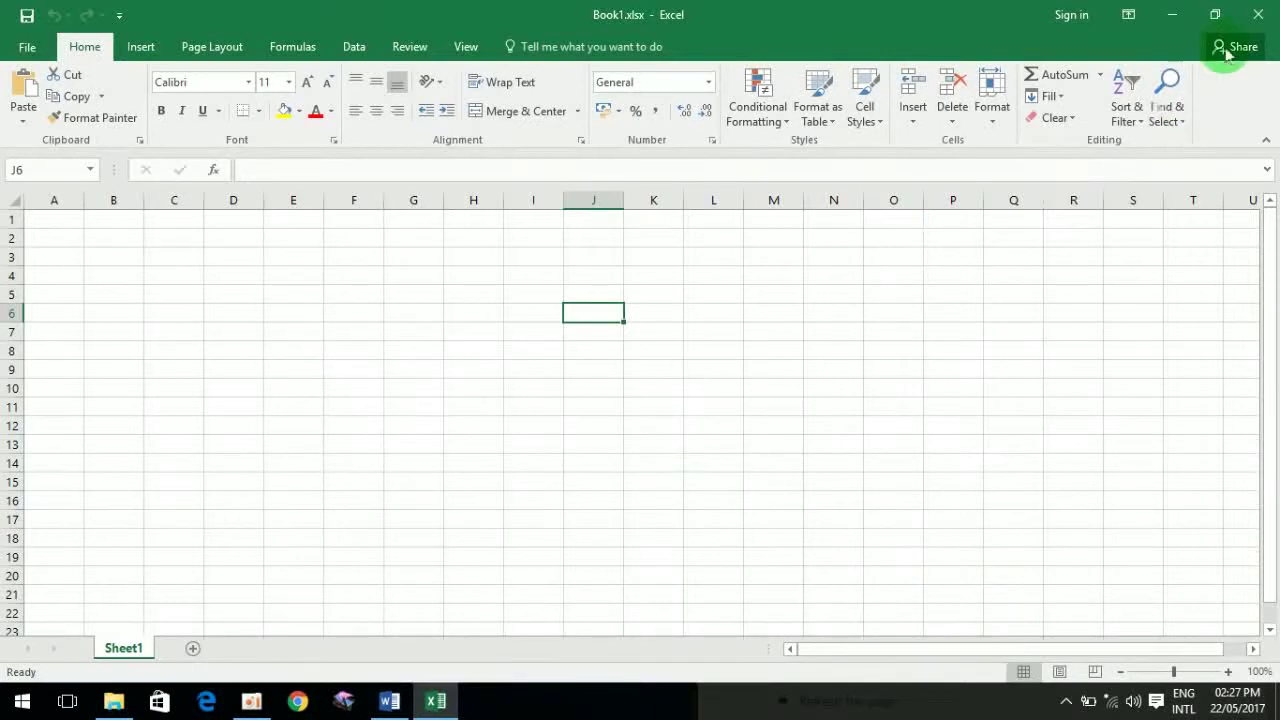
- Close Excel and minimize the Word and File Explorer windows to reveal the desktop
{"action": "left_click", "coordinate": [1259, 16]}
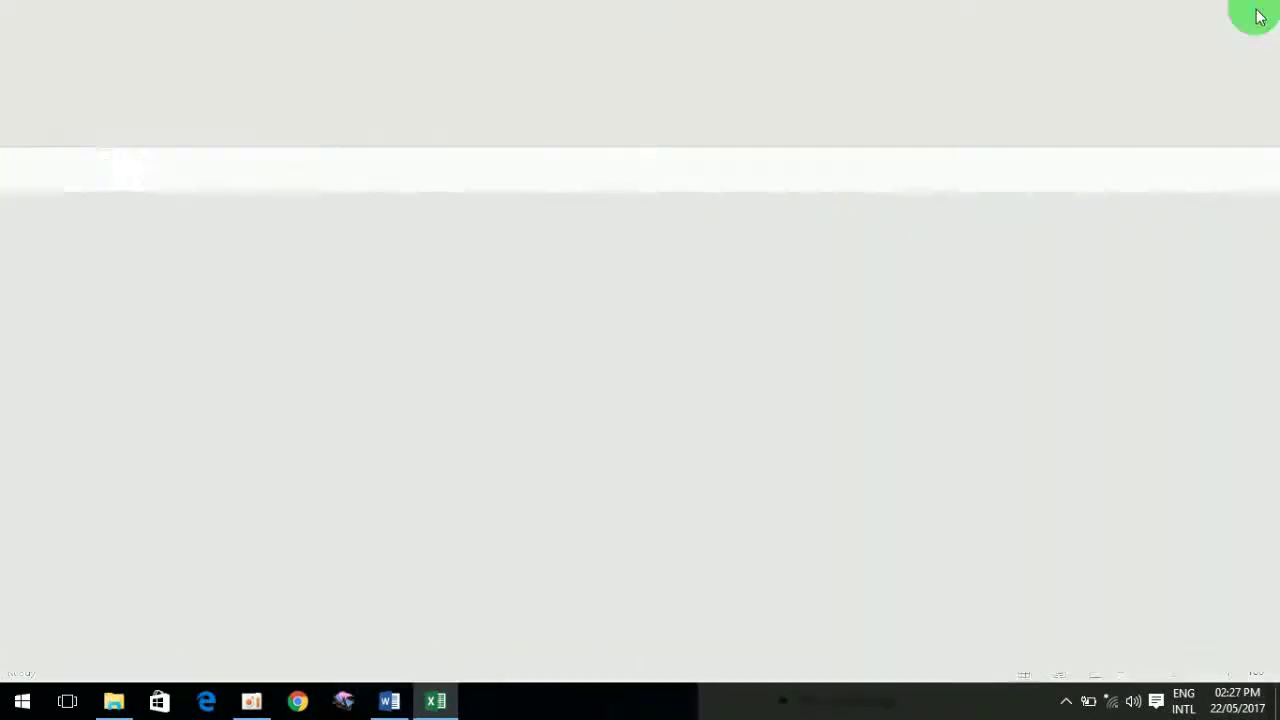
{"action": "left_click", "coordinate": [1176, 14]}
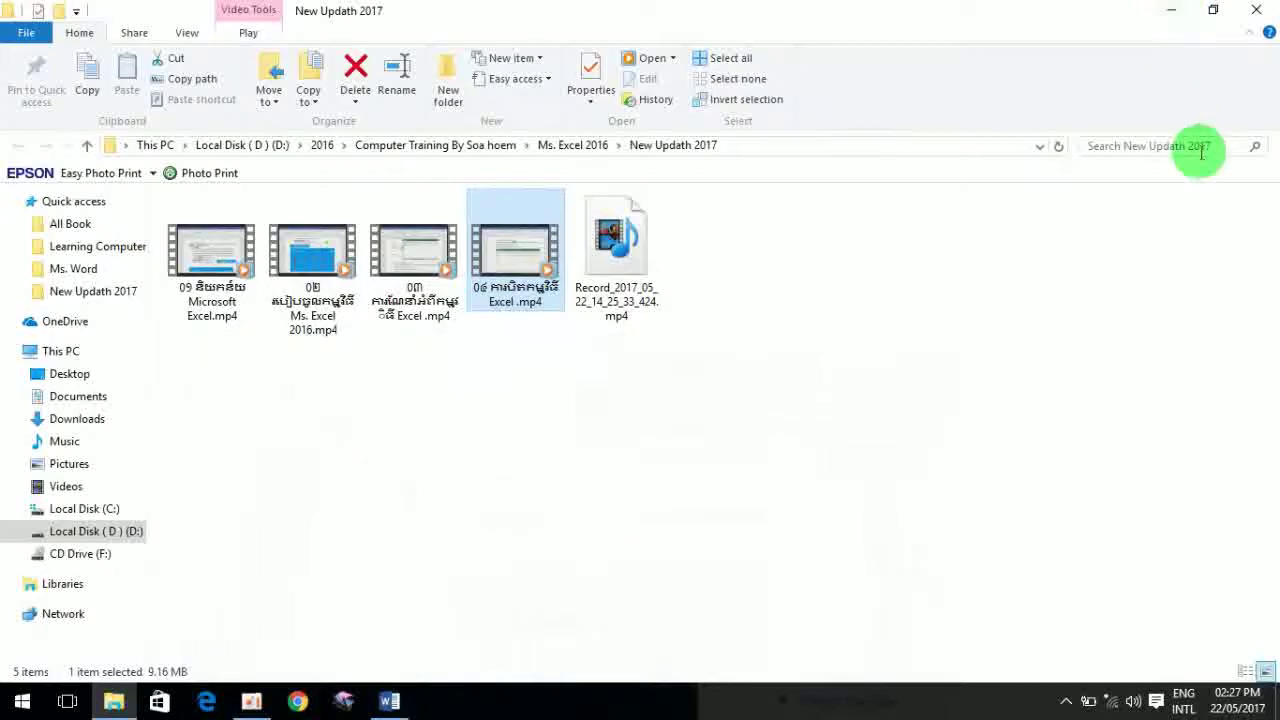
{"action": "left_click", "coordinate": [1165, 14]}
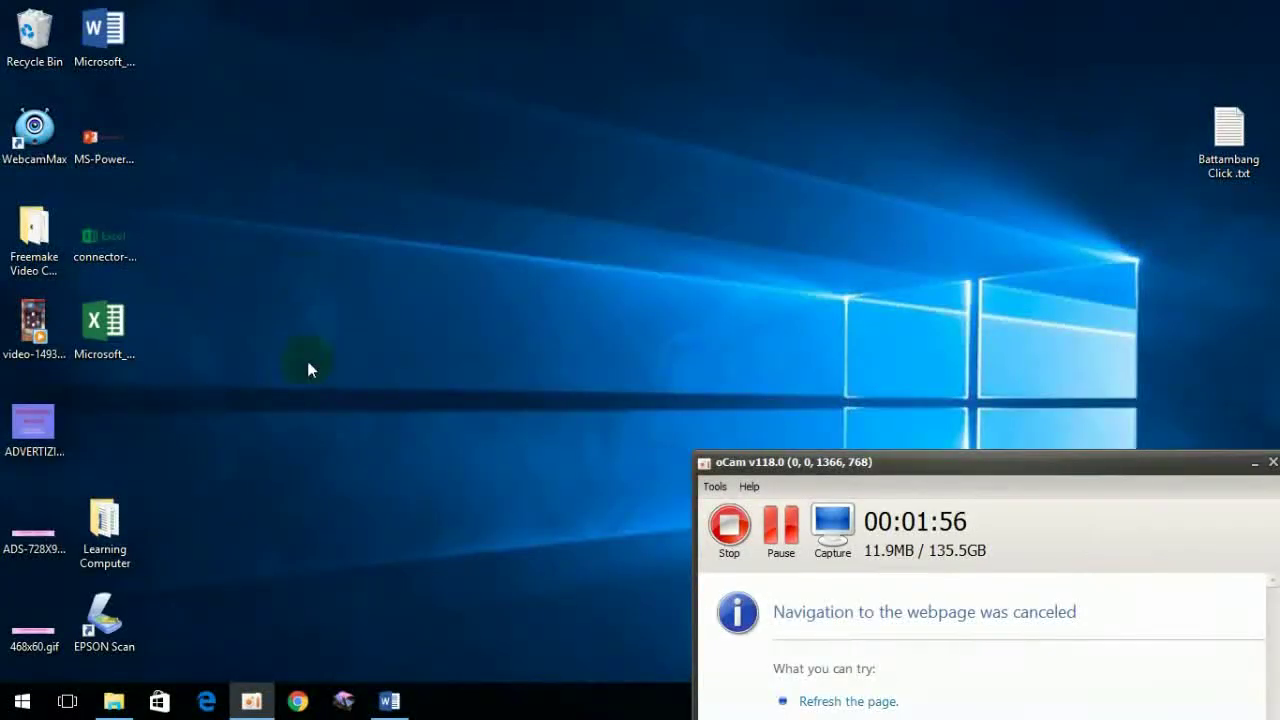
- Open the Learning Computer desktop folder maximized and select Book1.xlsx
{"action": "double_click", "coordinate": [111, 522]}
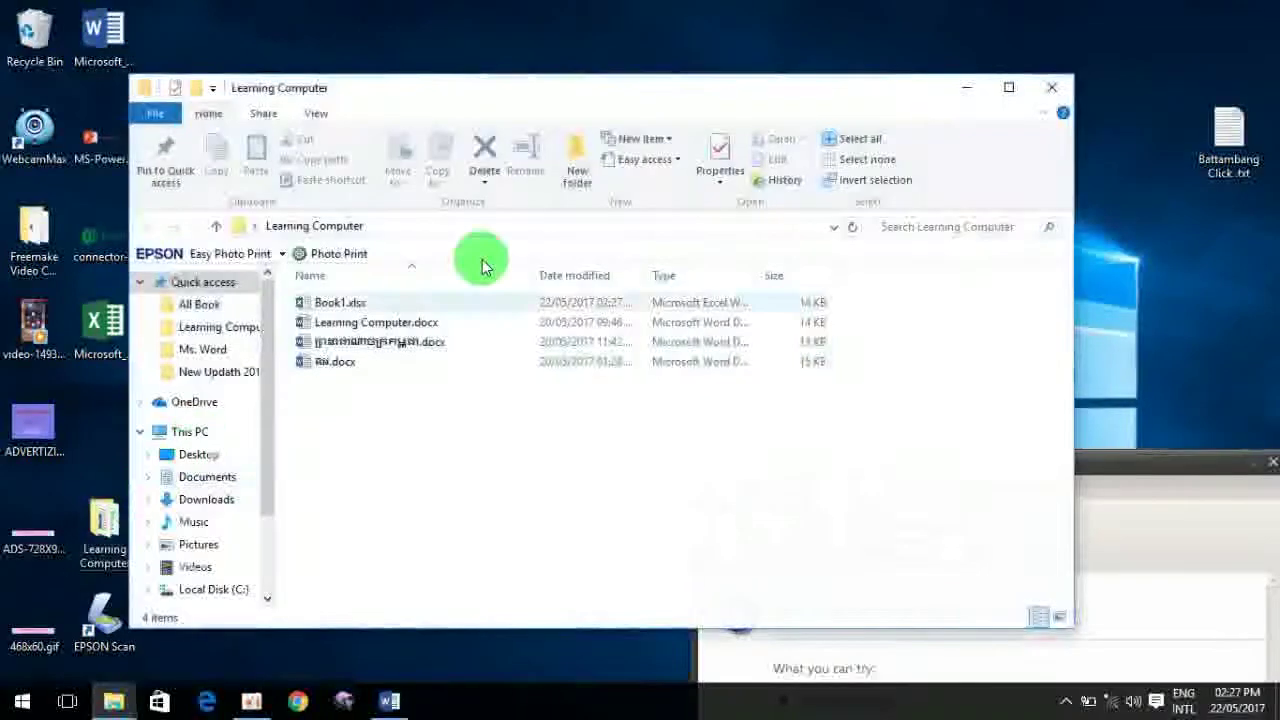
{"action": "left_click", "coordinate": [1008, 88]}
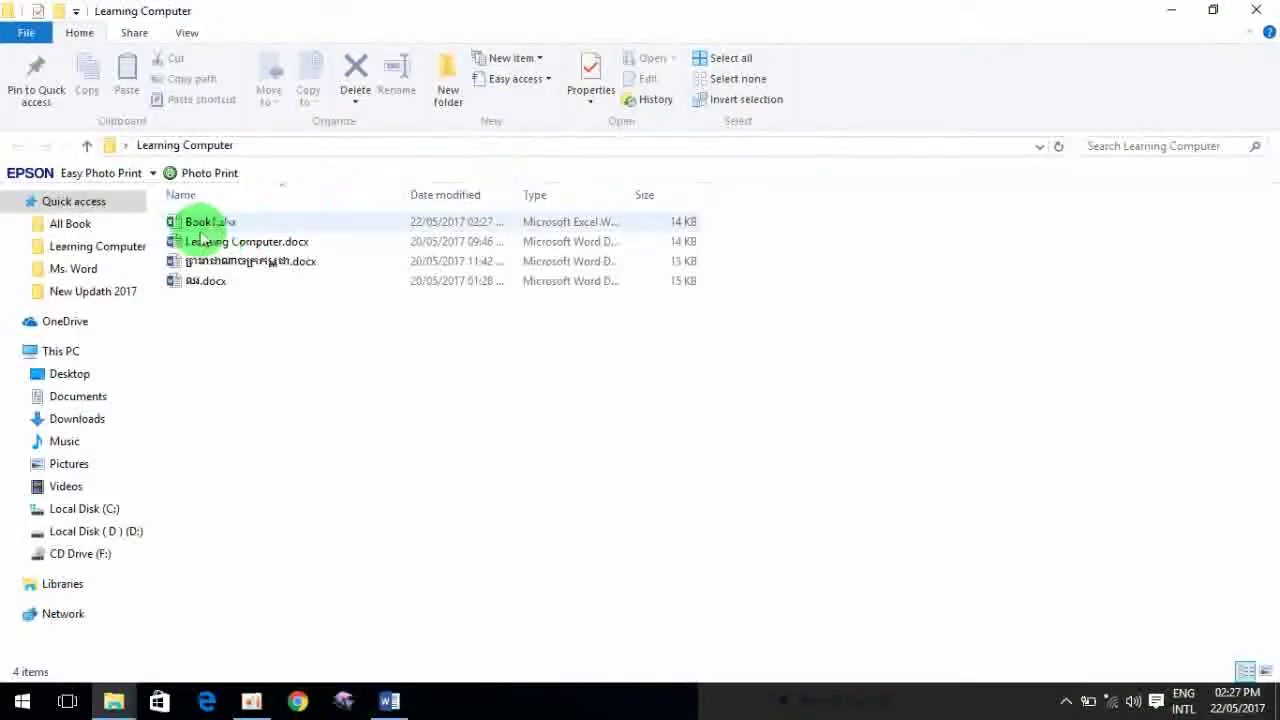
{"action": "left_click", "coordinate": [228, 224]}
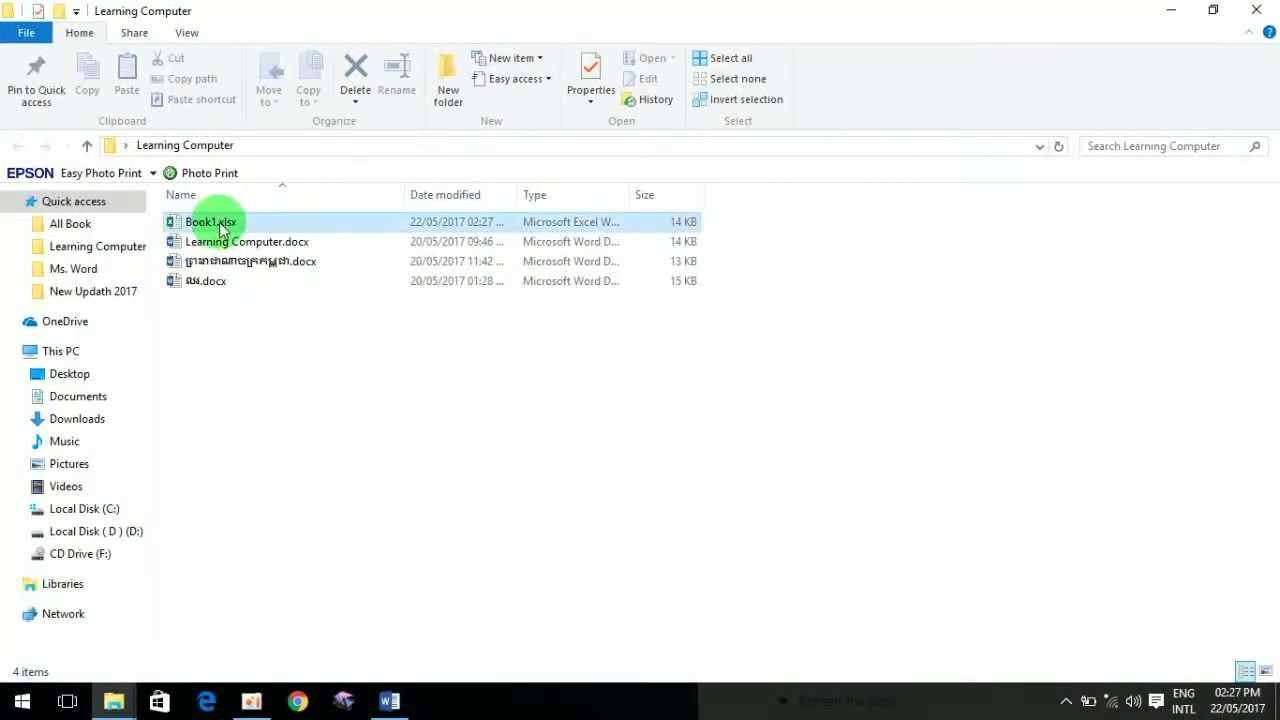
- Open Book1.xlsx, submit an incorrect password, and dismiss the rejection warning
{"action": "double_click", "coordinate": [289, 223]}
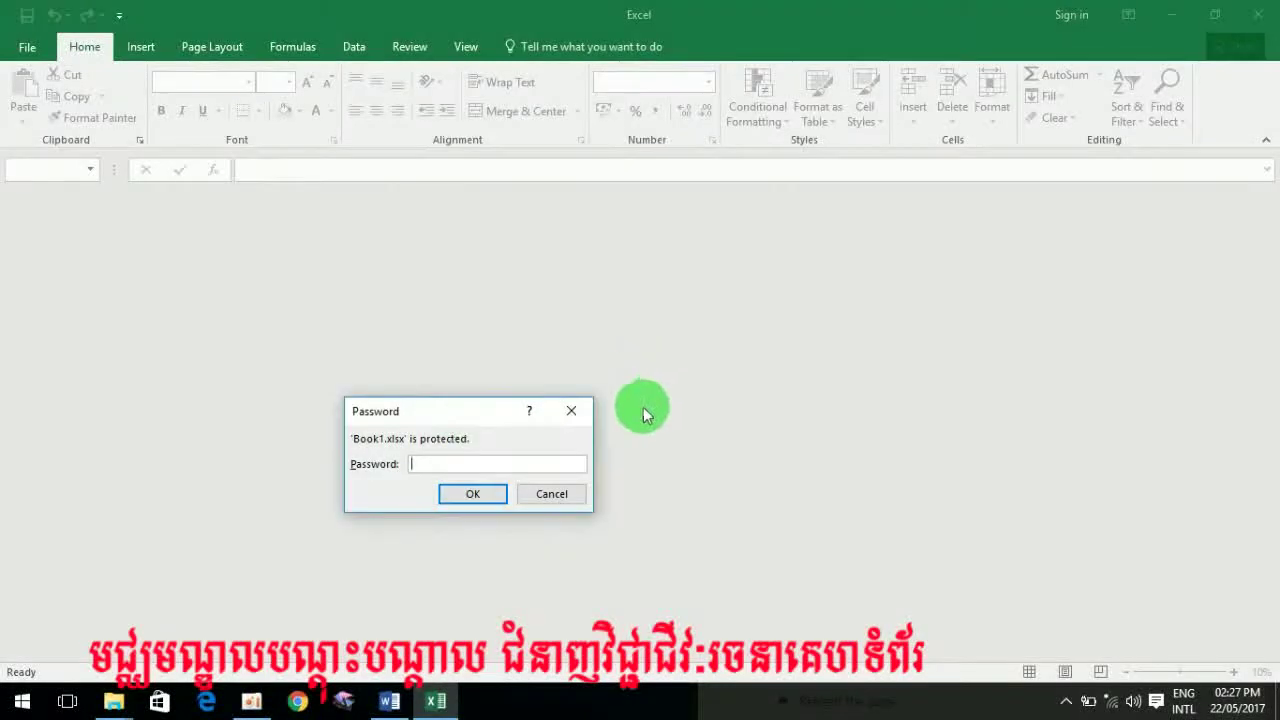
{"action": "left_click_drag", "start_coordinate": [446, 413], "coordinate": [584, 275]}
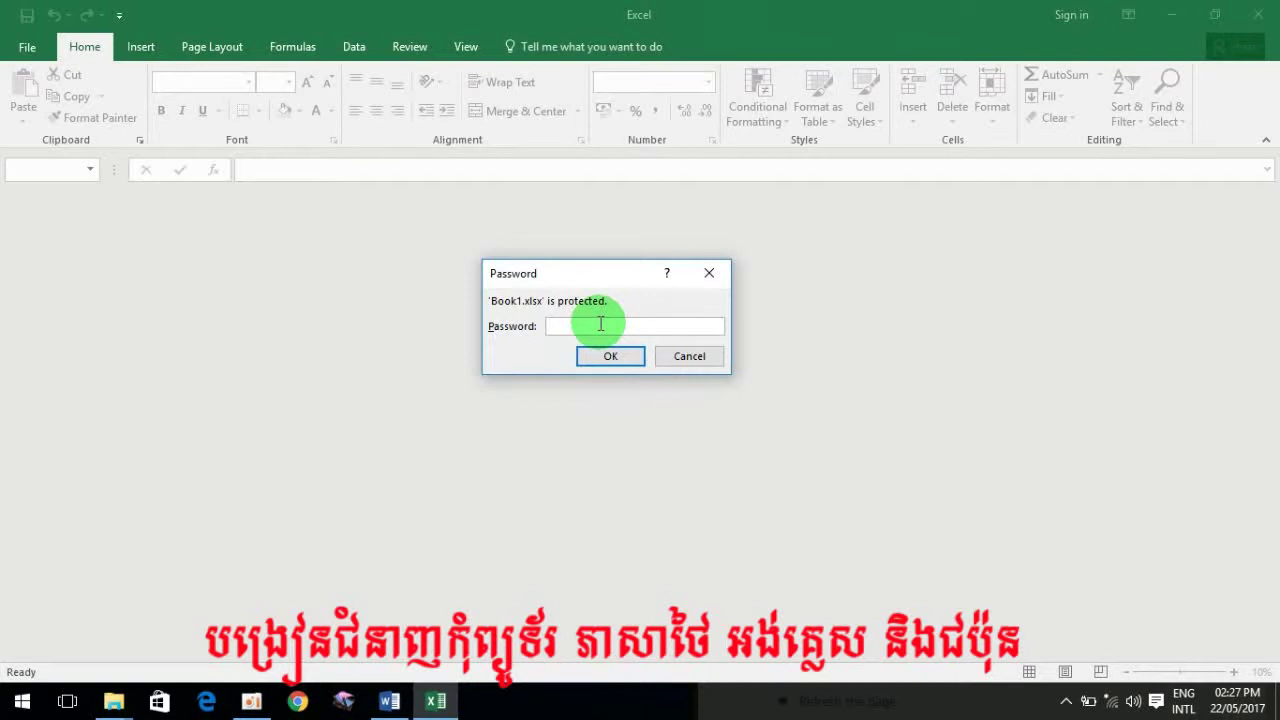
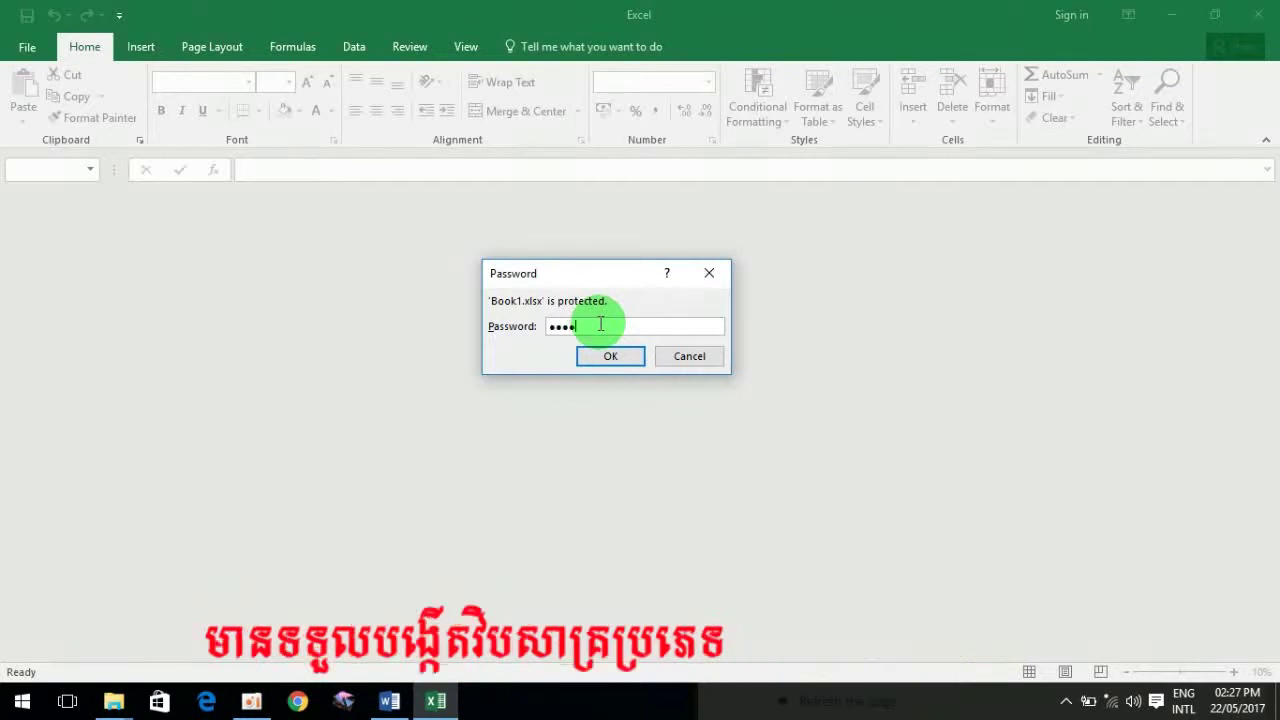
{"action": "left_click", "coordinate": [627, 368]}
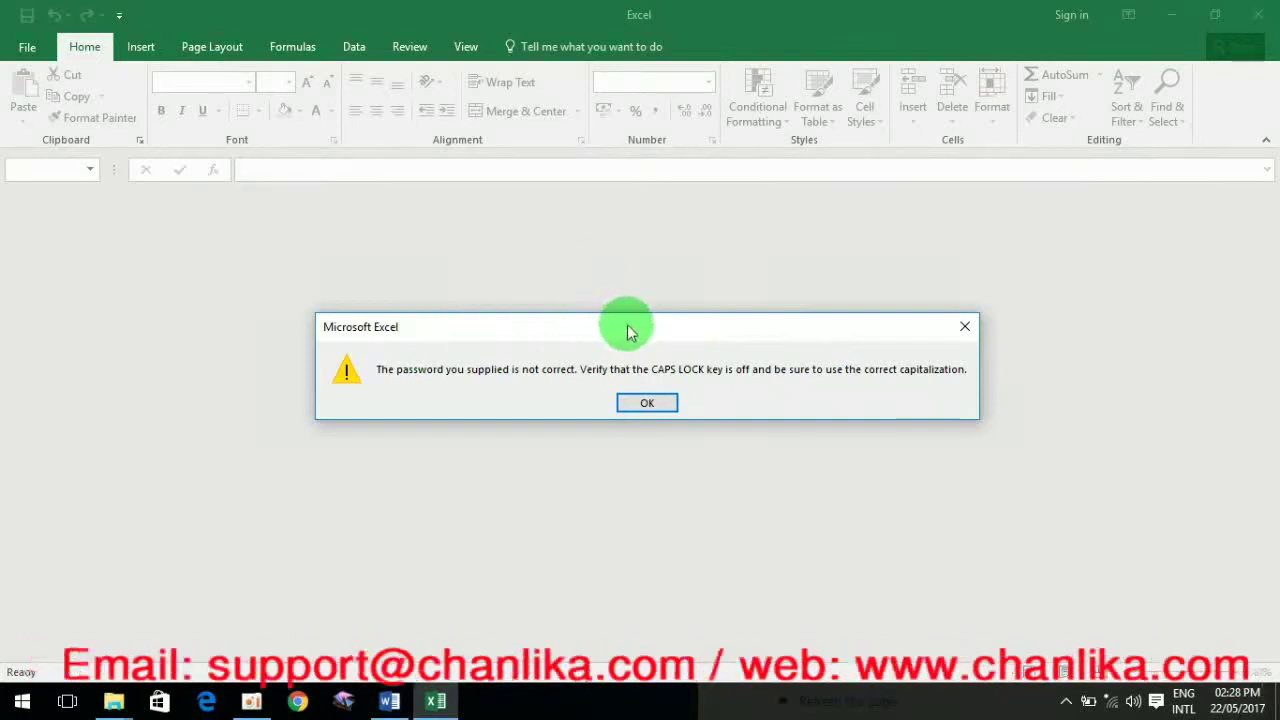
{"action": "left_click_drag", "start_coordinate": [630, 332], "coordinate": [626, 261]}
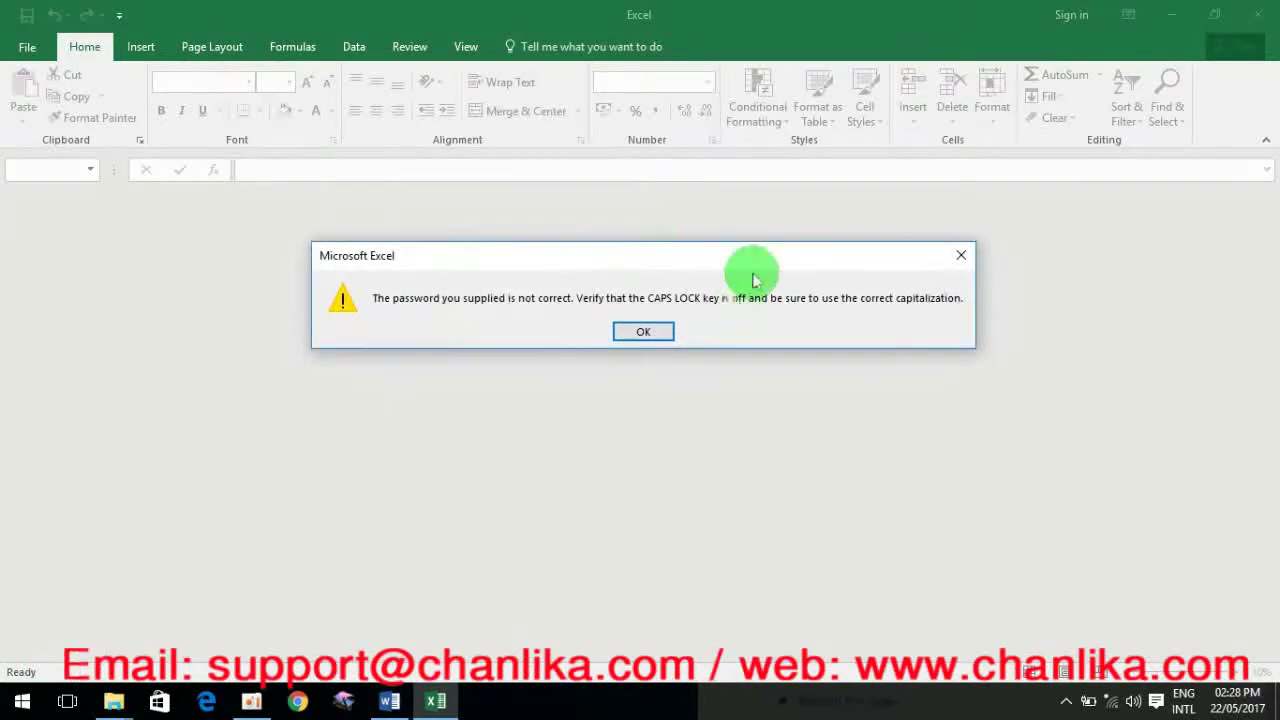
{"action": "left_click", "coordinate": [648, 333]}
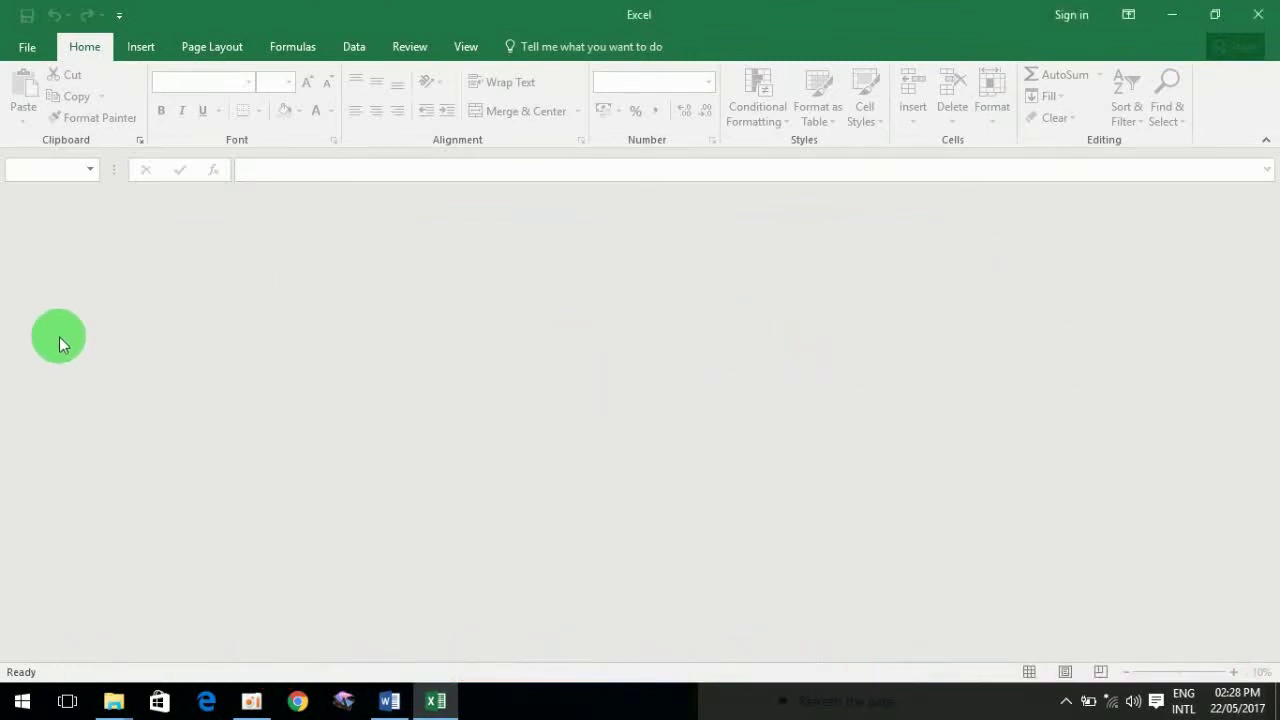
- Close the empty Excel window and reopen Book1.xlsx from the Learning Computer folder
{"action": "left_click", "coordinate": [1256, 20]}
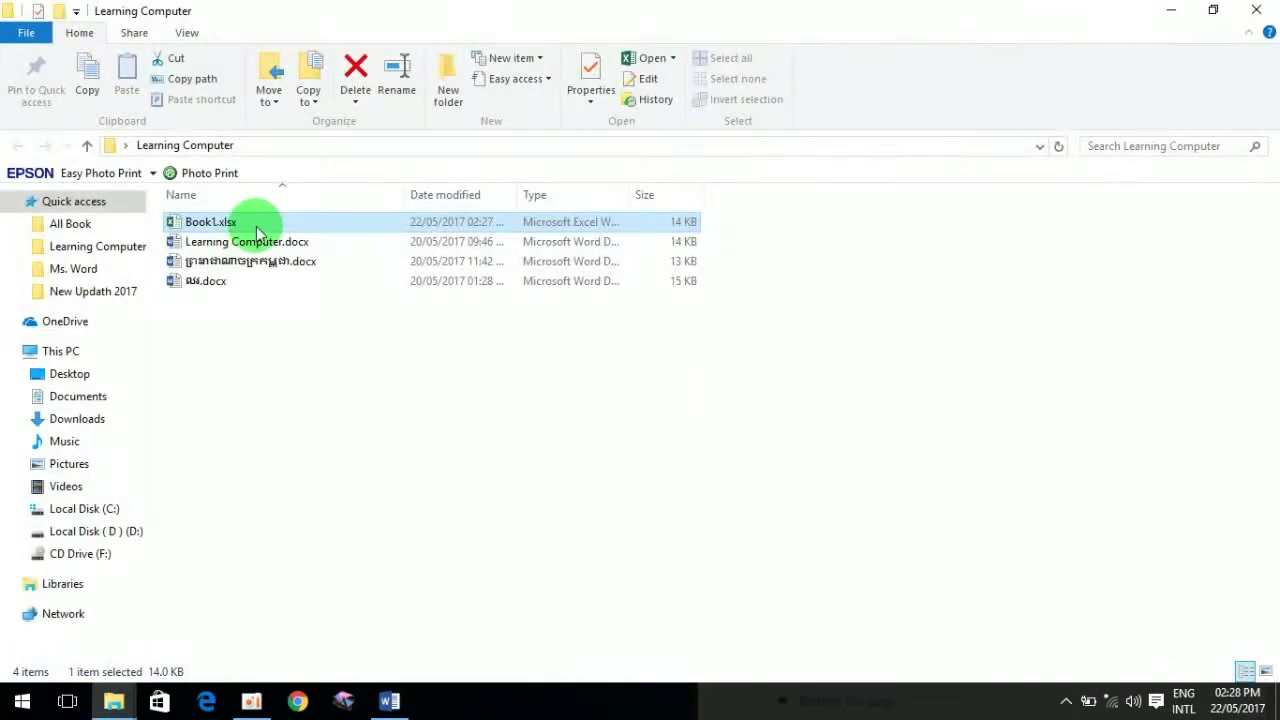
{"action": "double_click", "coordinate": [258, 230]}
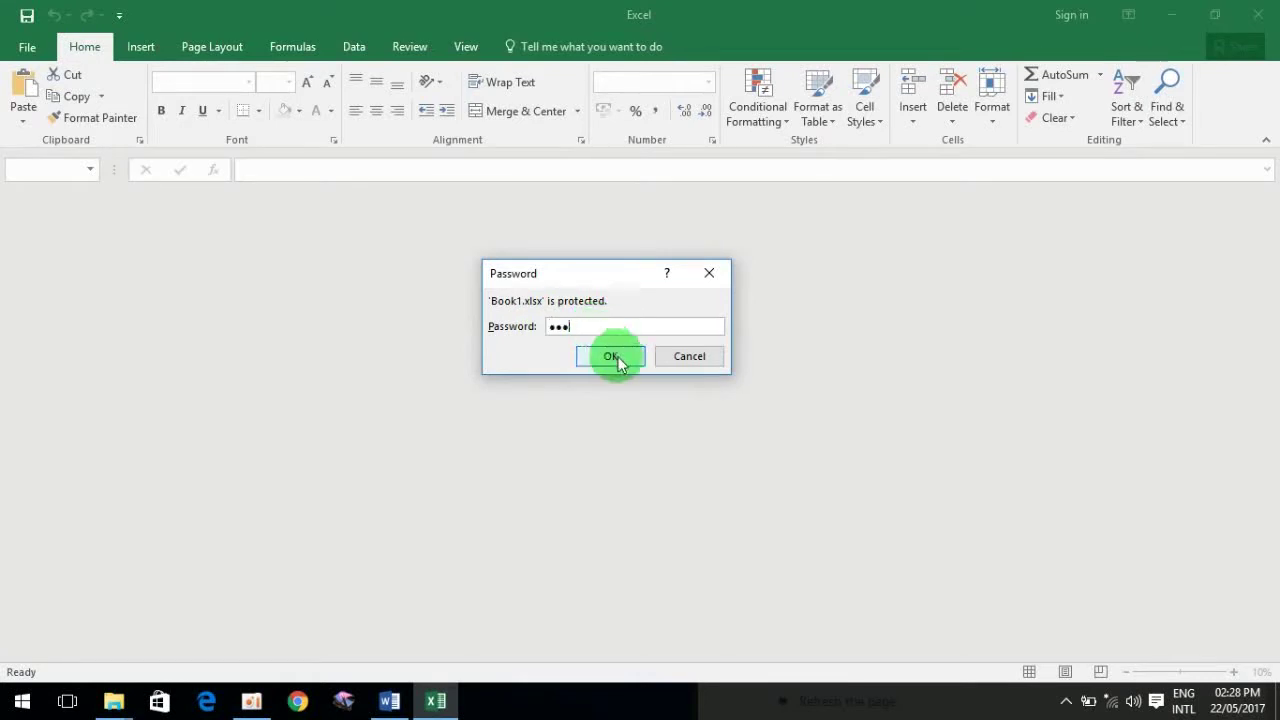
- Confirm the password to open Book1.xlsx in Excel
{"action": "left_click", "coordinate": [614, 356]}
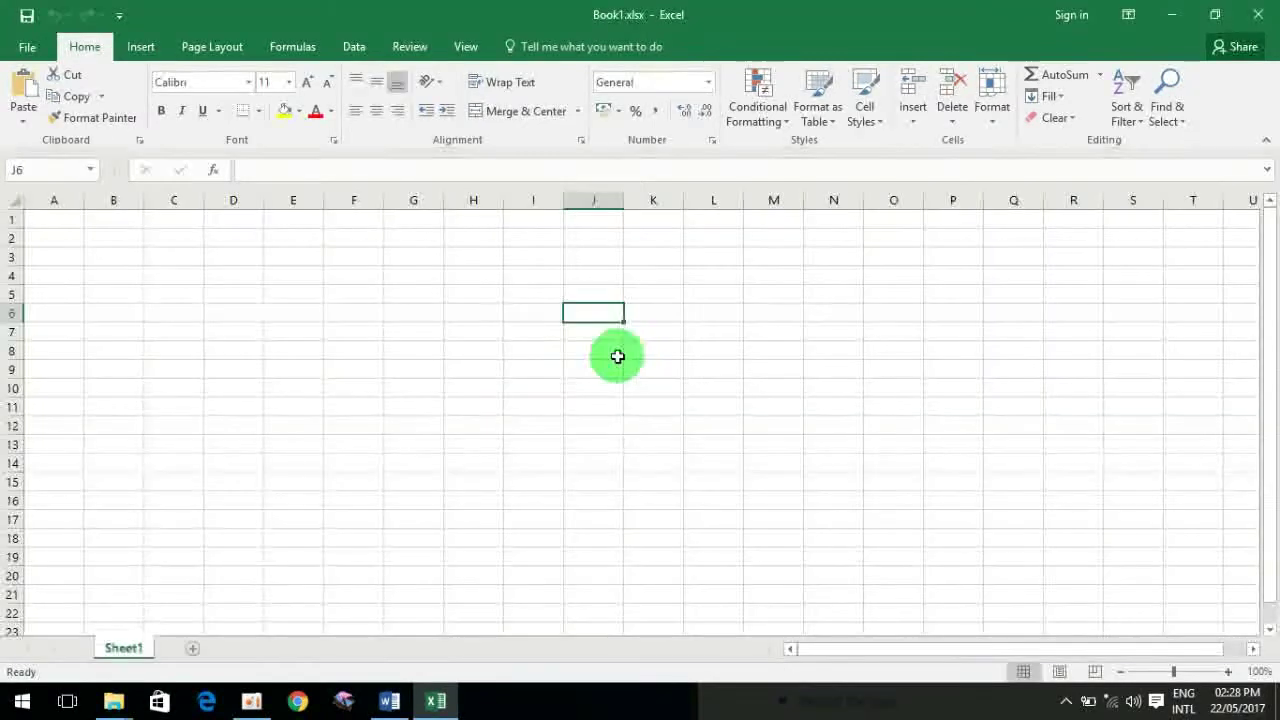
{"action": "left_click", "coordinate": [67, 230]}
{"action": "left_click", "coordinate": [192, 310]}
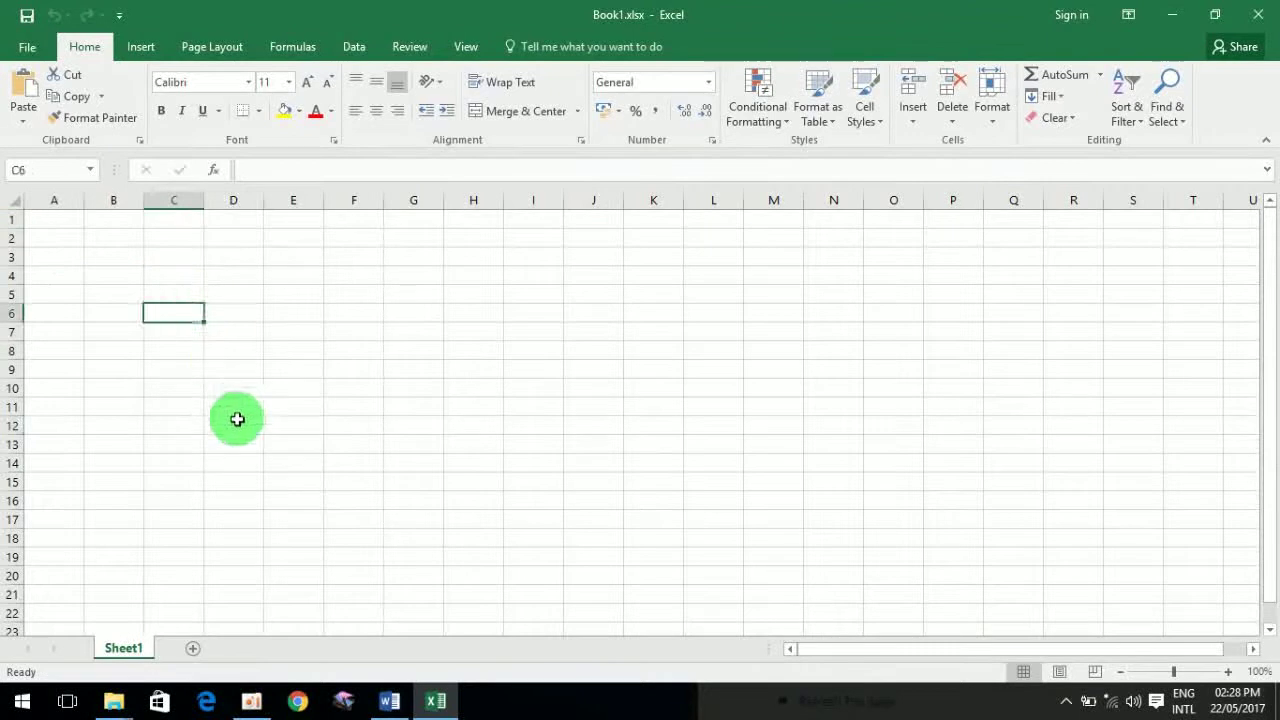
{"action": "left_click", "coordinate": [237, 422]}
{"action": "left_click", "coordinate": [80, 256]}
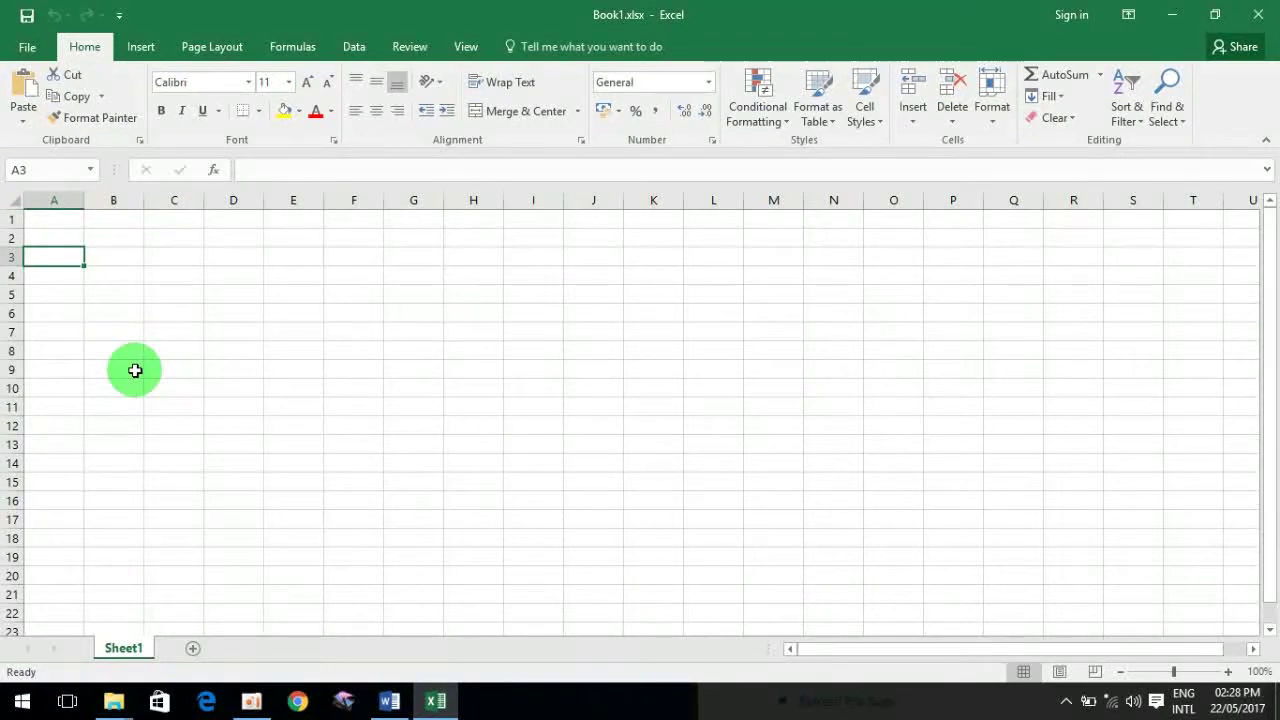
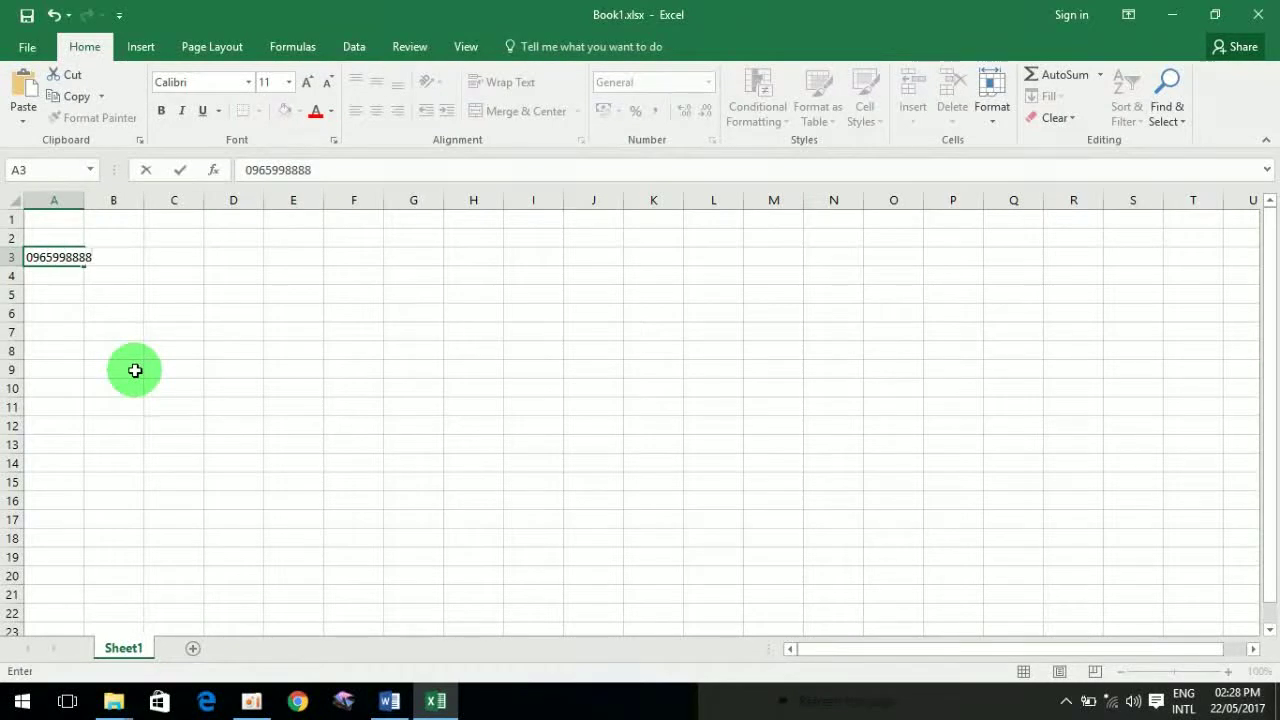
{"action": "left_click_drag", "start_coordinate": [171, 296], "coordinate": [146, 296]}
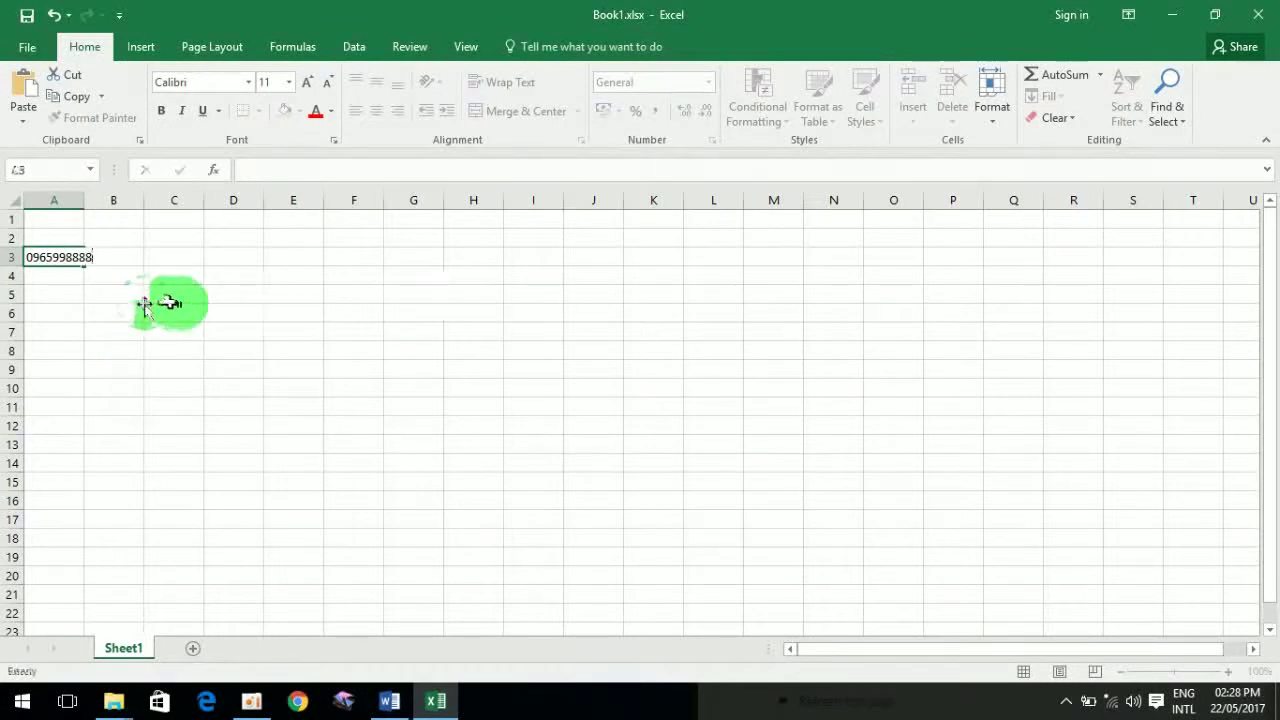
{"action": "left_click", "coordinate": [58, 260]}
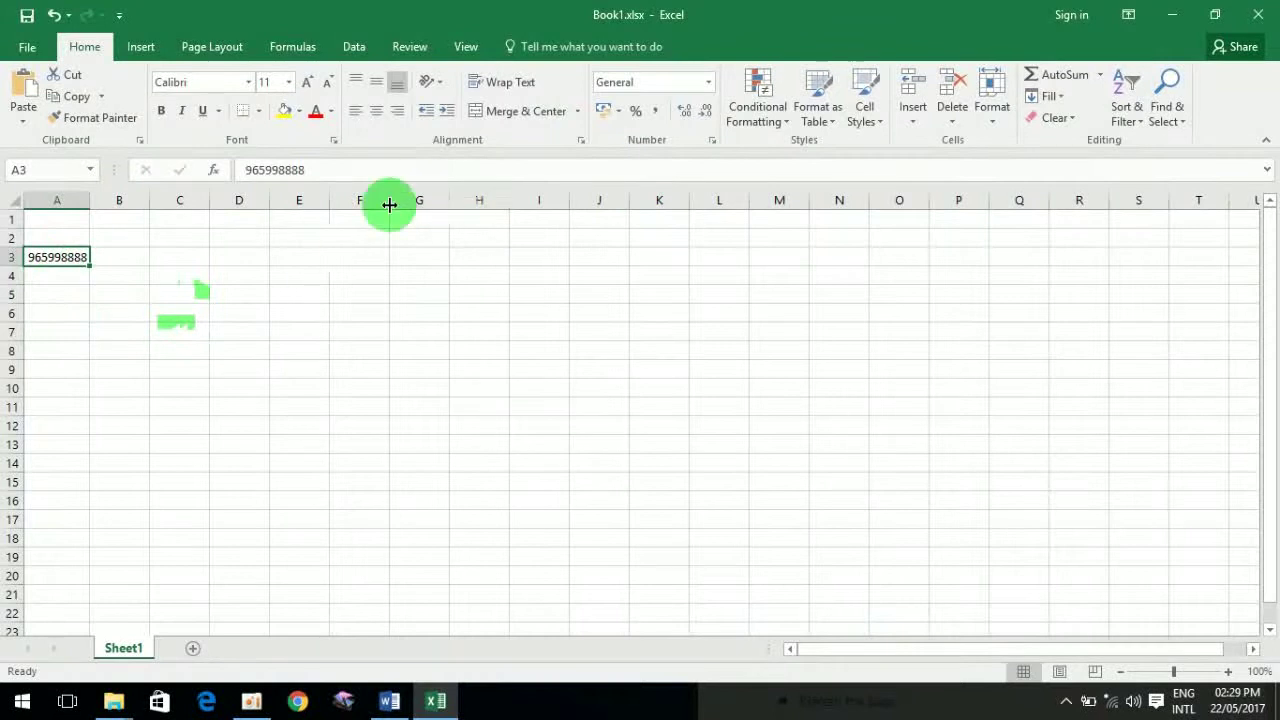
- Apply the Text number format to cell A3
{"action": "left_click", "coordinate": [709, 88]}
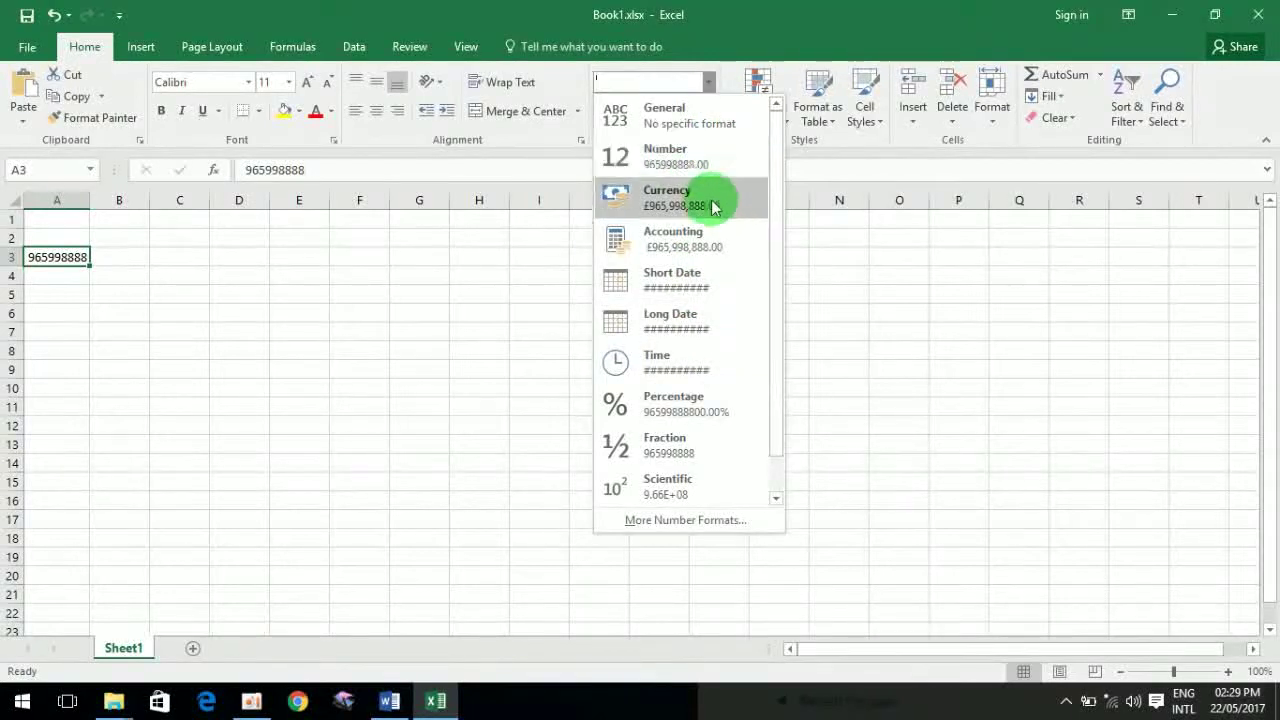
{"action": "scroll", "coordinate": [720, 400], "scroll_direction": "down", "scroll_amount": 1}
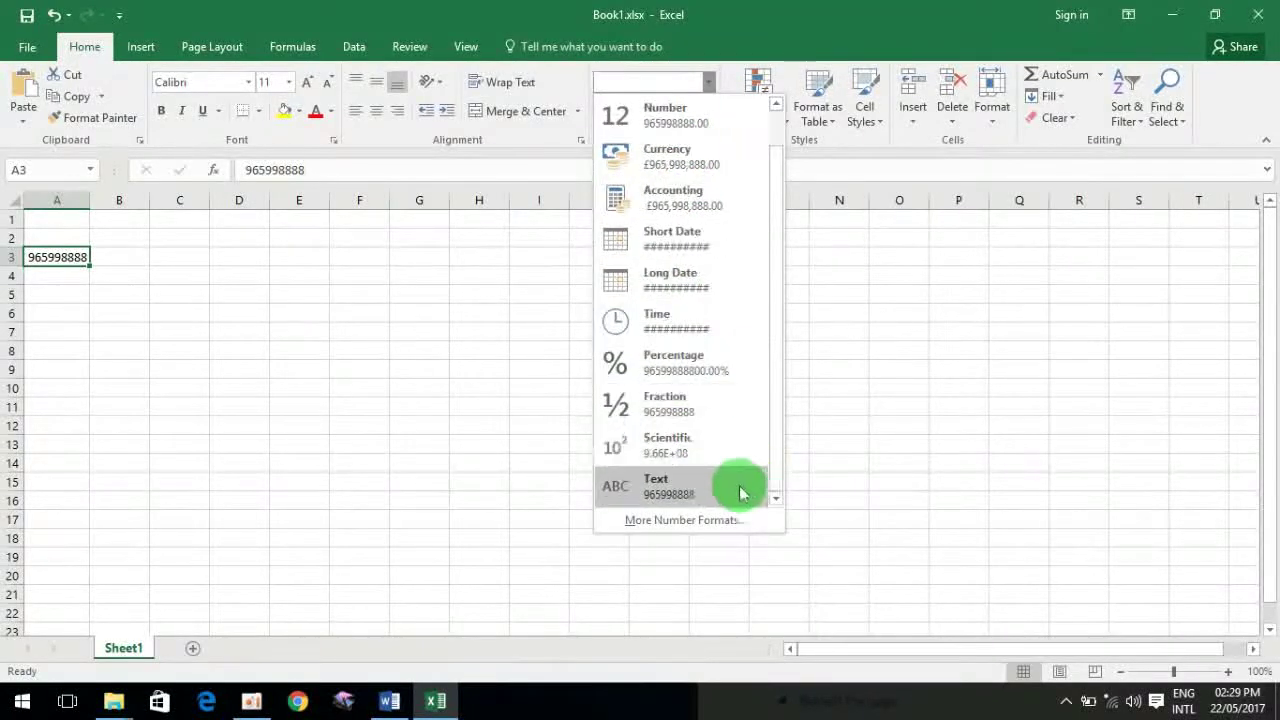
{"action": "left_click", "coordinate": [740, 492]}
{"action": "left_click", "coordinate": [230, 368]}
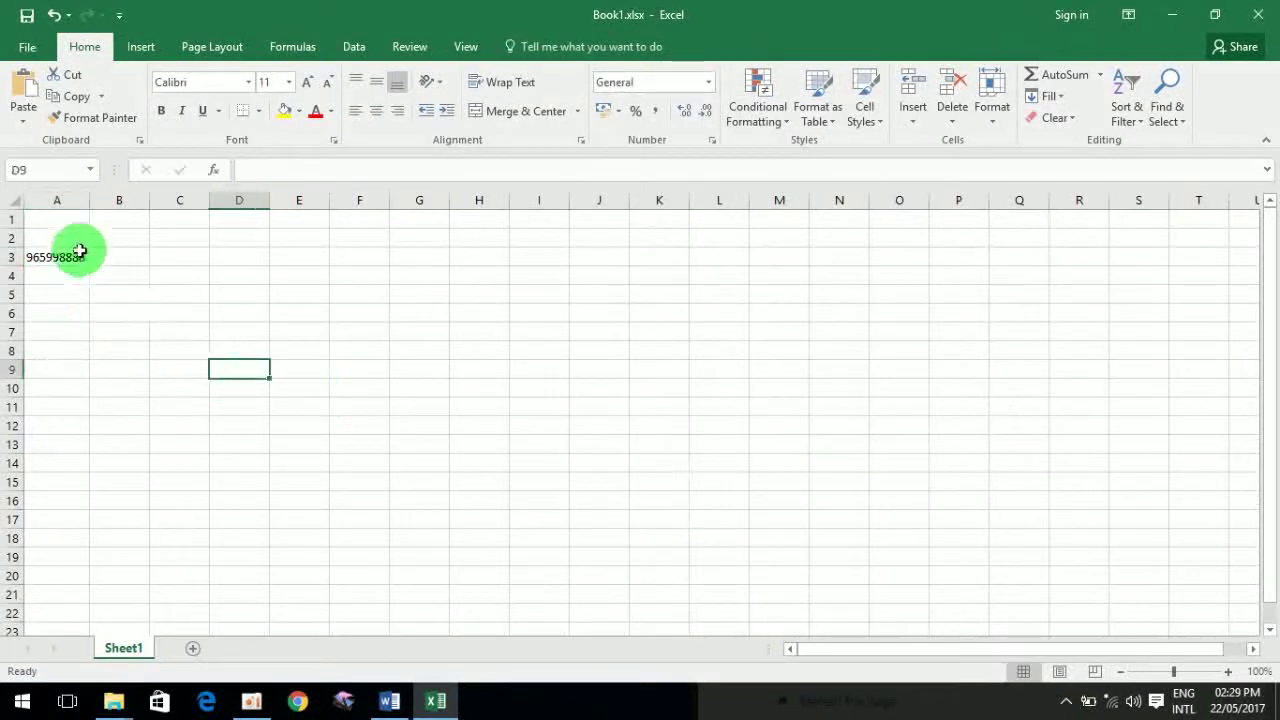
- Format the range A1:J16 as Text
{"action": "left_click_drag", "start_coordinate": [57, 219], "coordinate": [605, 500]}
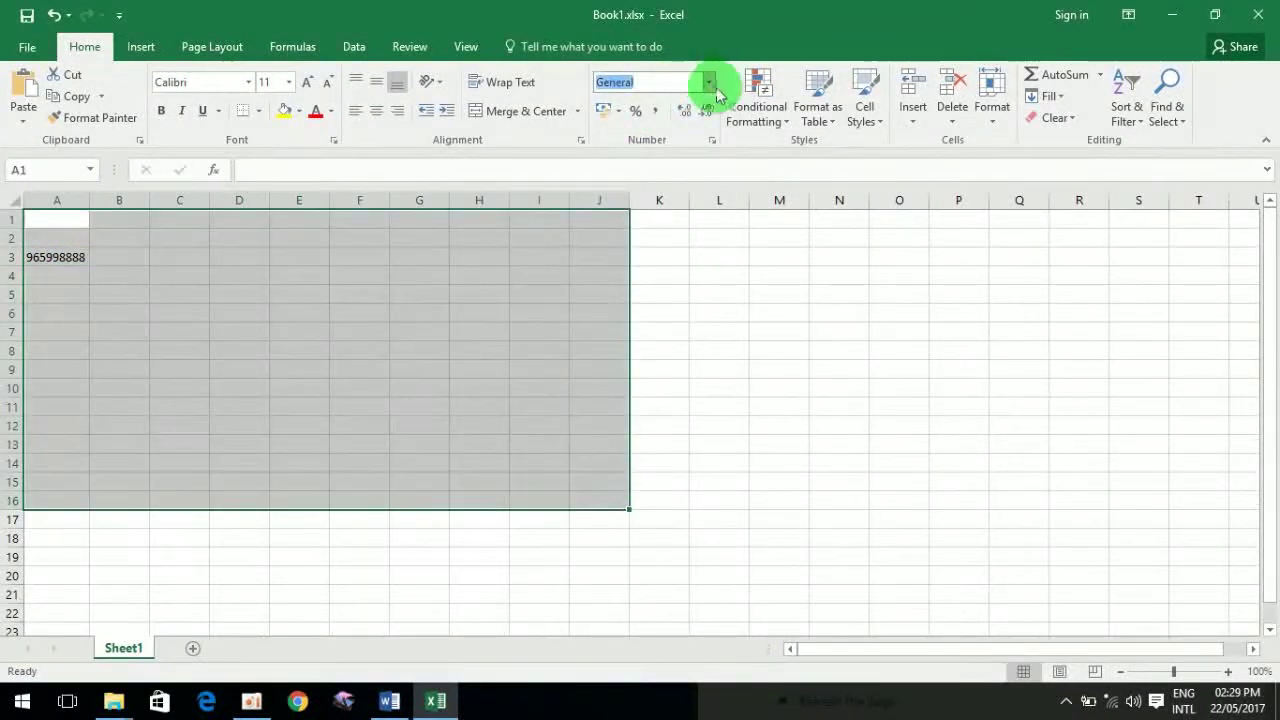
{"action": "left_click", "coordinate": [710, 82]}
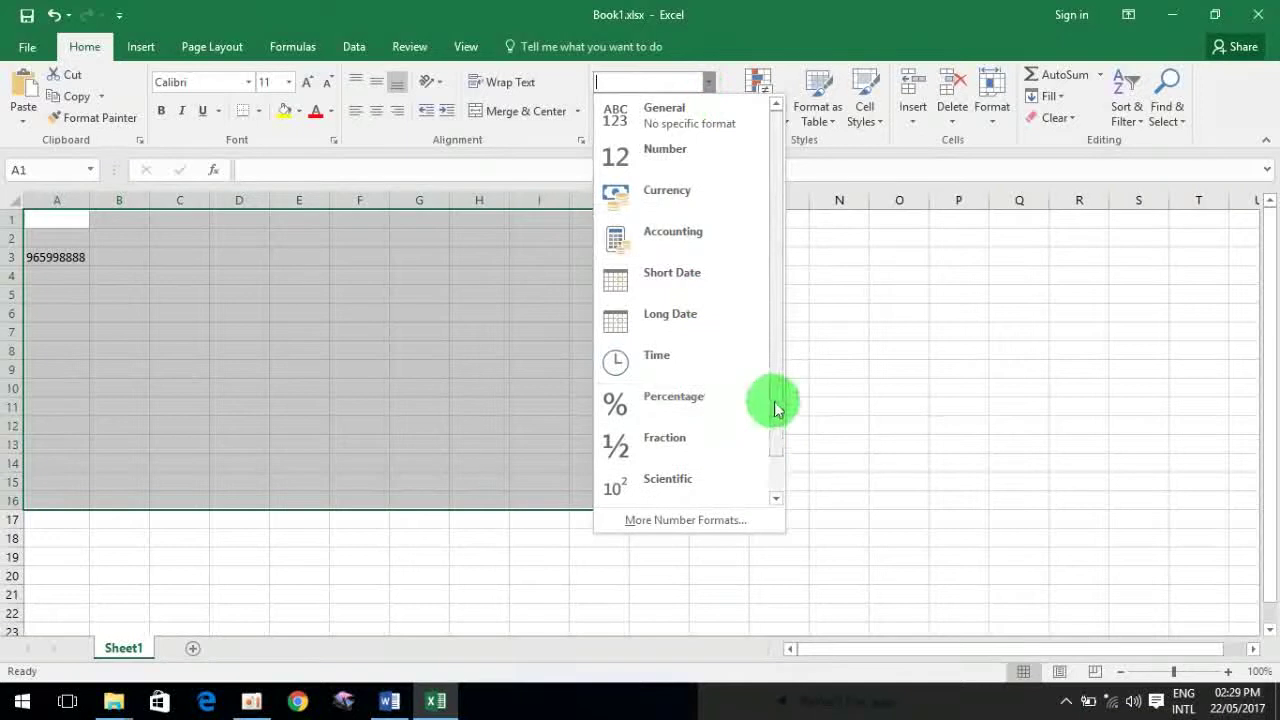
{"action": "scroll", "coordinate": [775, 408], "scroll_direction": "down", "scroll_amount": 1}
{"action": "left_click", "coordinate": [640, 490]}
{"action": "left_click", "coordinate": [351, 331]}
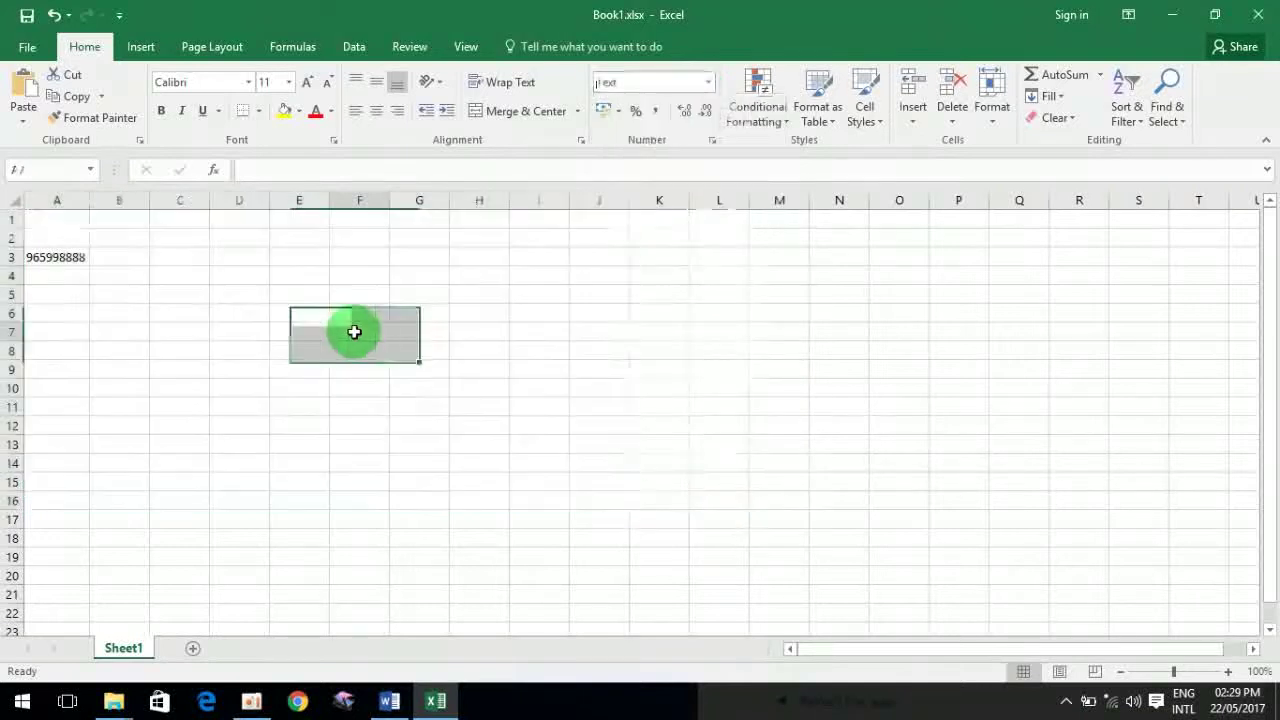
{"action": "left_click", "coordinate": [213, 319]}
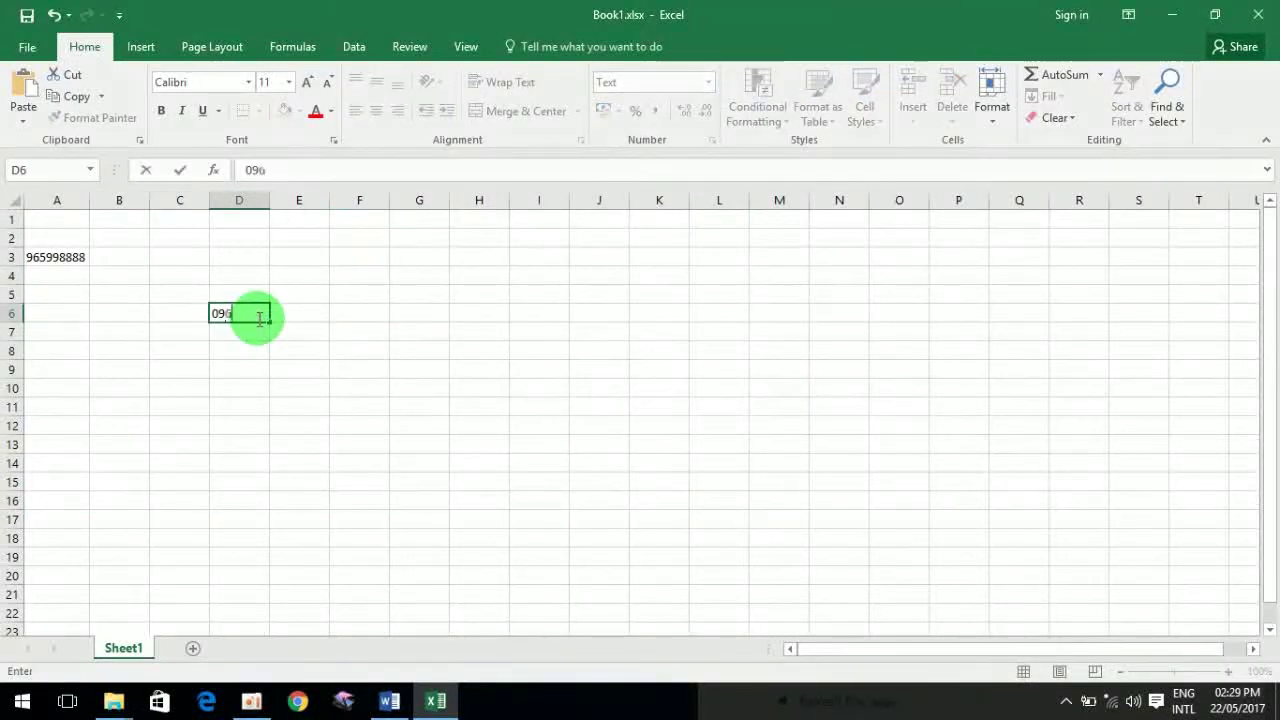
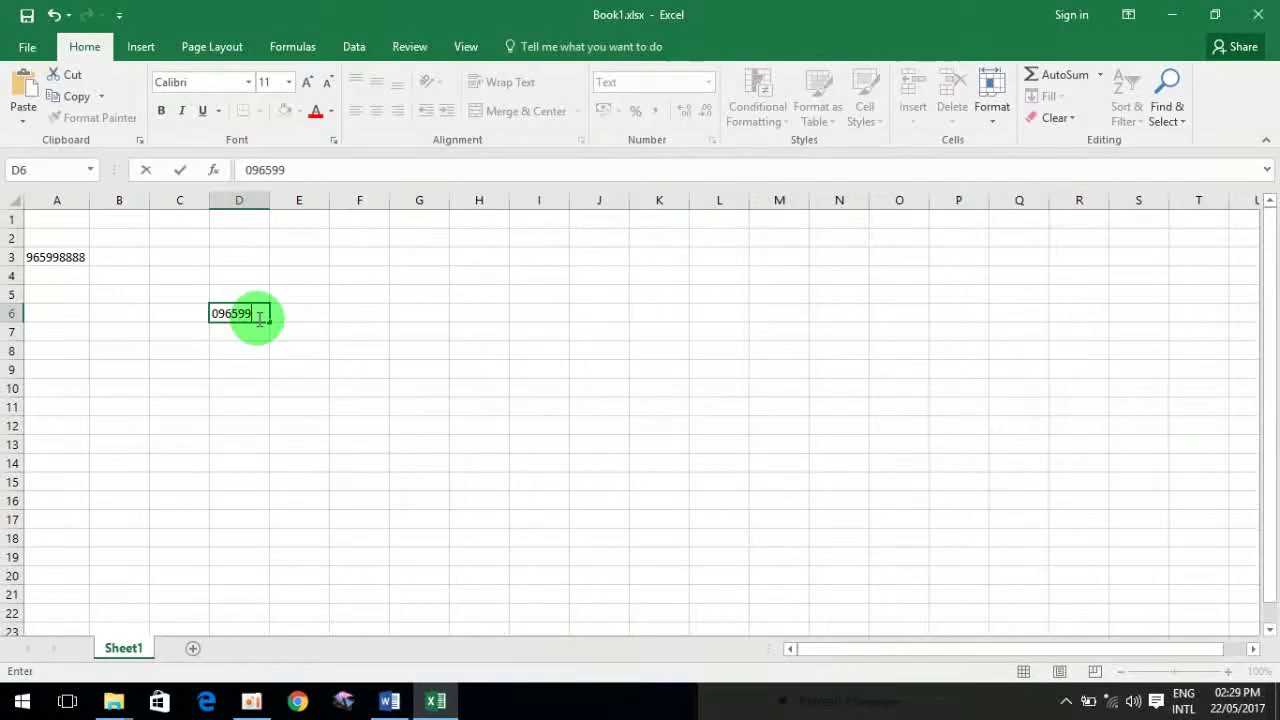
{"action": "key", "text": "Return"}
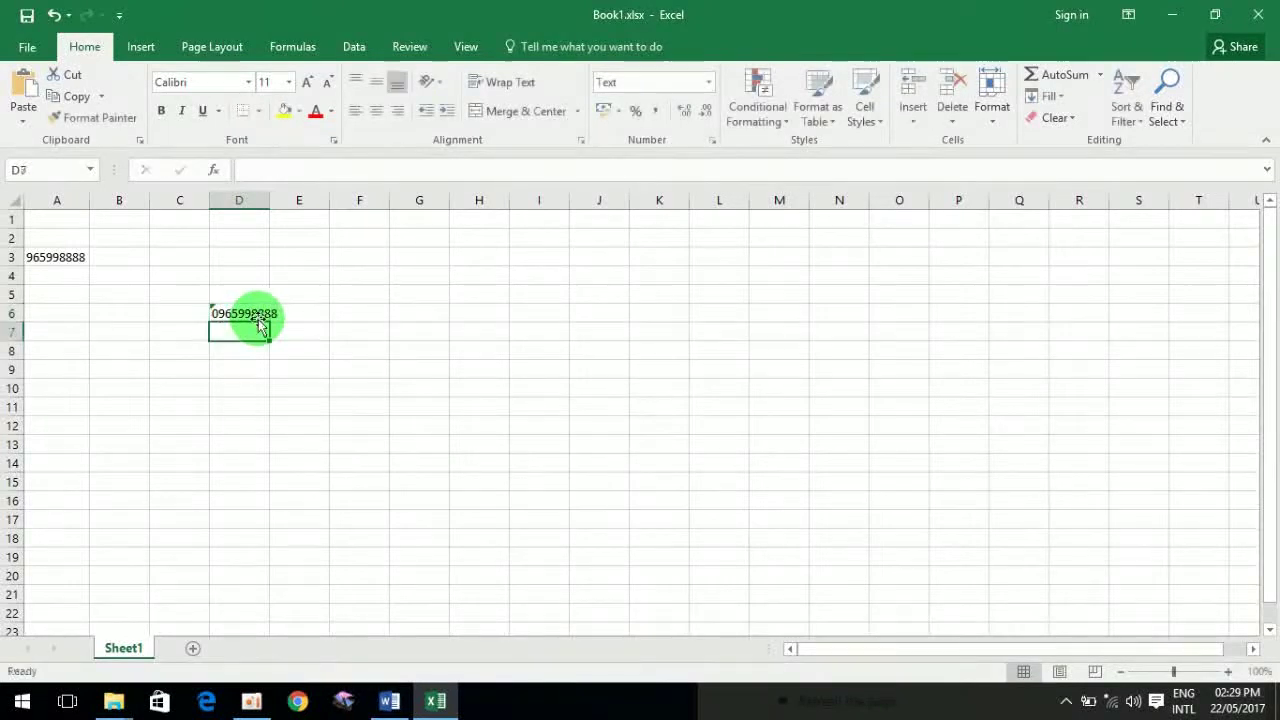
{"action": "left_click", "coordinate": [258, 352]}
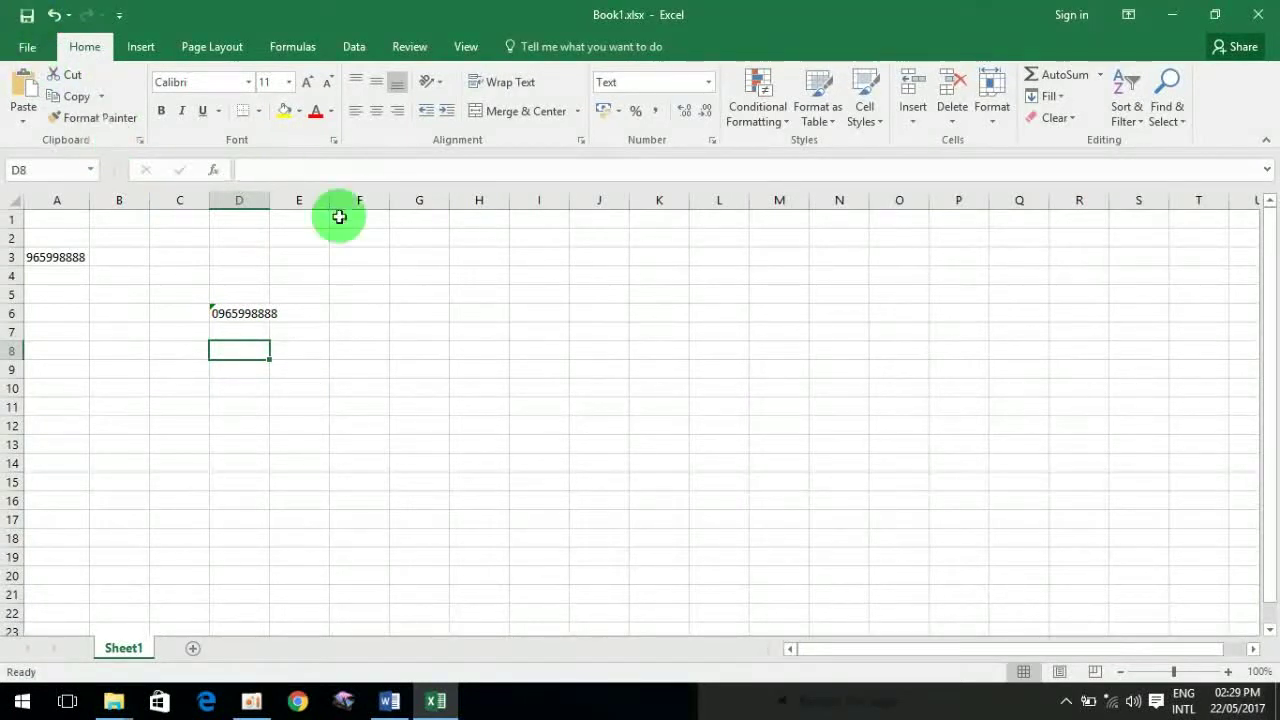
- Close Excel and reopen the 15 KB Book1.xlsx from File Explorer
{"action": "left_click", "coordinate": [1258, 14]}
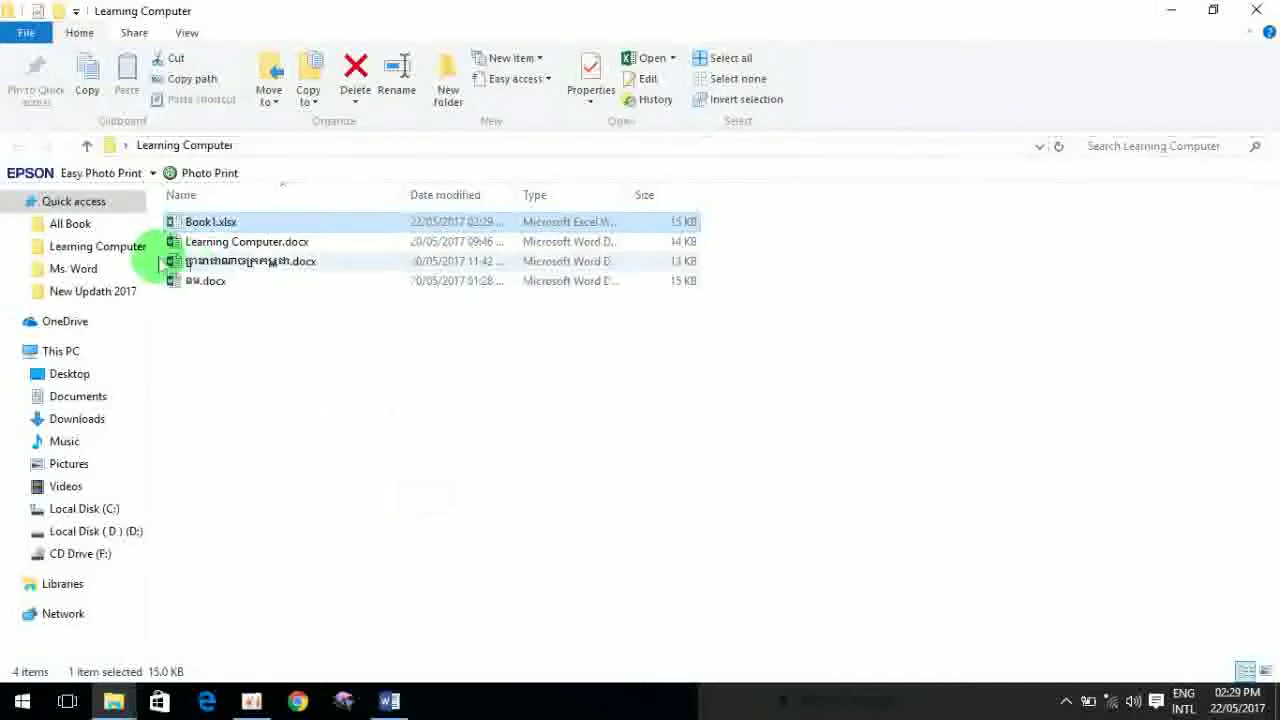
{"action": "double_click", "coordinate": [205, 225]}
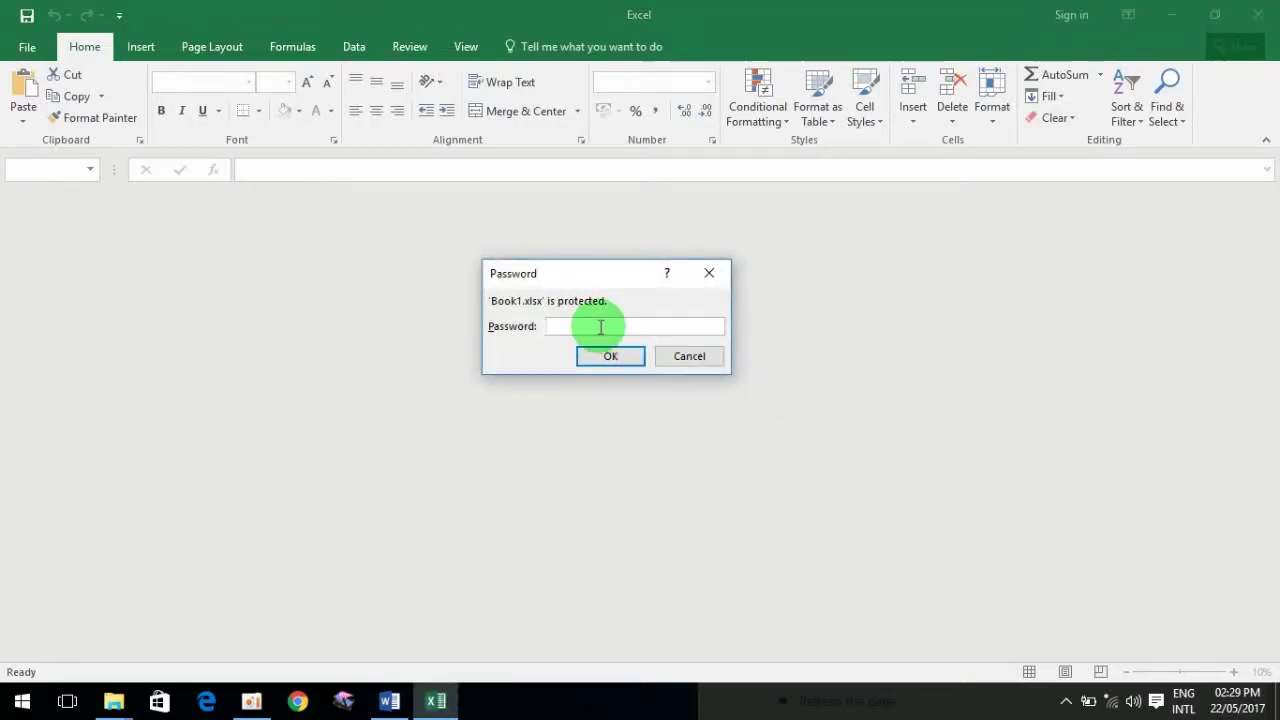
{"action": "type", "text": "1"}
{"action": "left_click", "coordinate": [607, 356]}
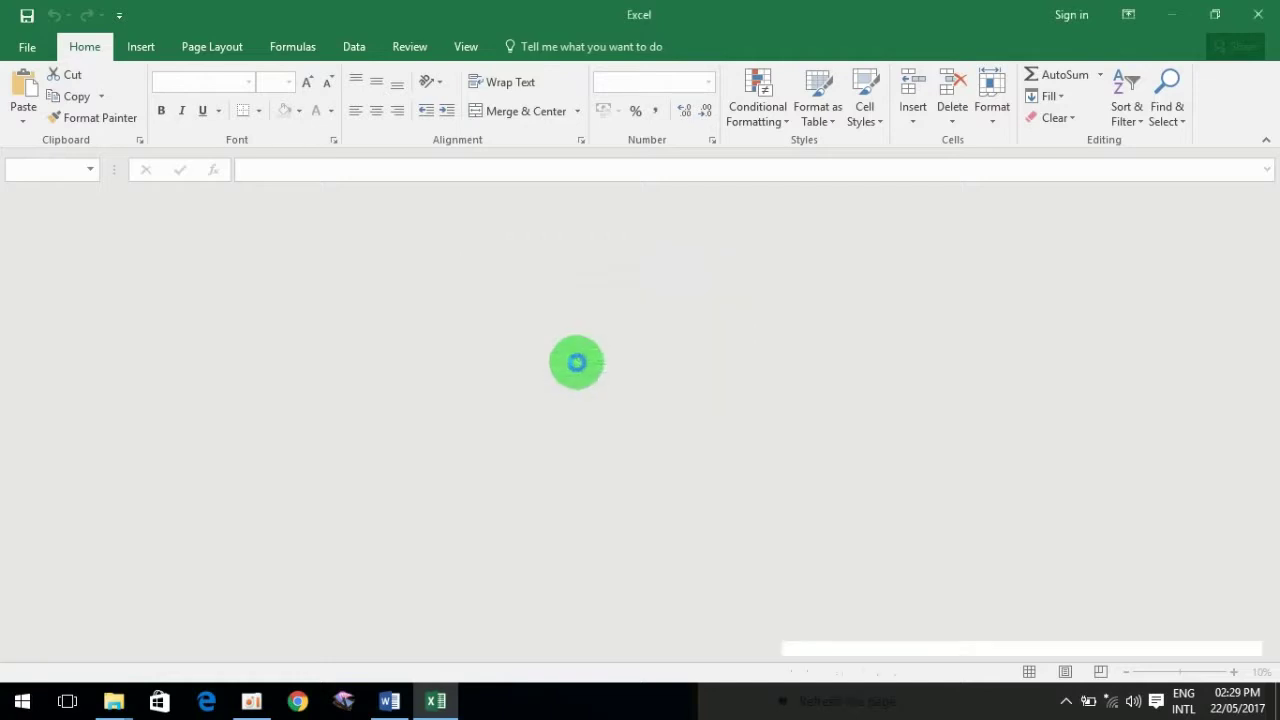
{"action": "left_click", "coordinate": [326, 381]}
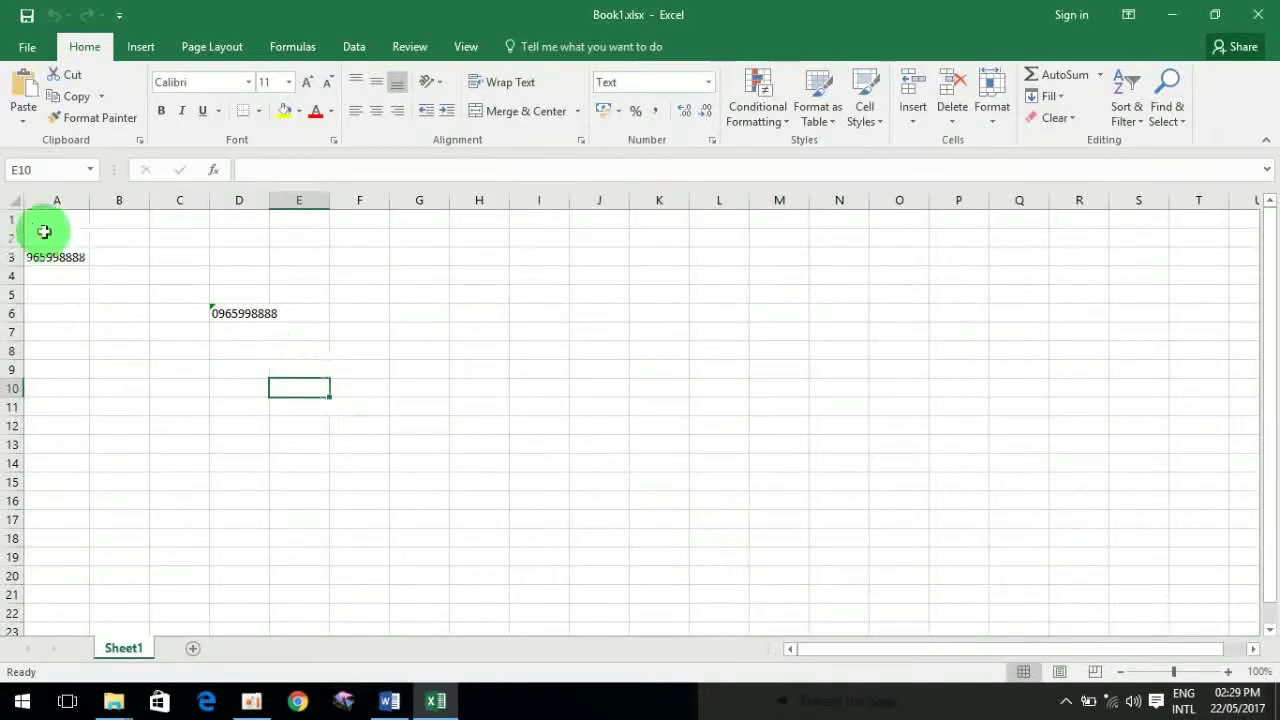
{"action": "left_click_drag", "start_coordinate": [46, 232], "coordinate": [631, 371]}
{"action": "left_click", "coordinate": [636, 372]}
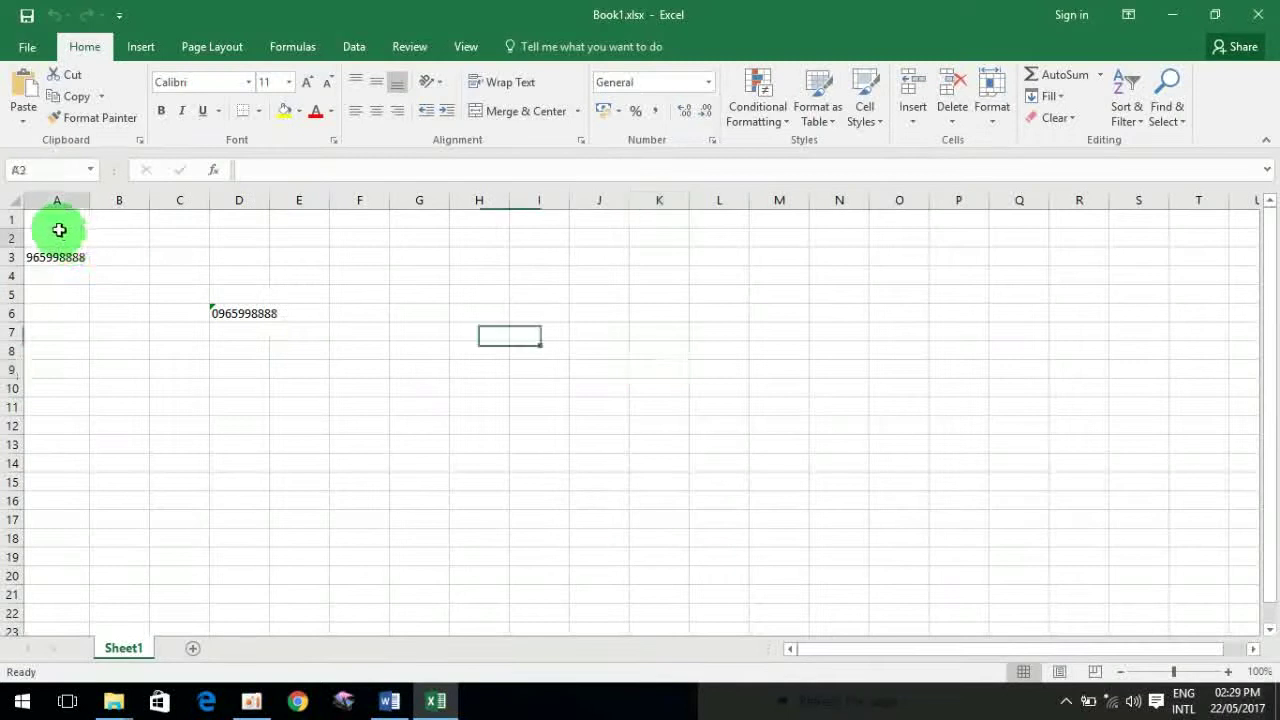
{"action": "left_click_drag", "start_coordinate": [57, 232], "coordinate": [325, 328]}
{"action": "left_click", "coordinate": [320, 343]}
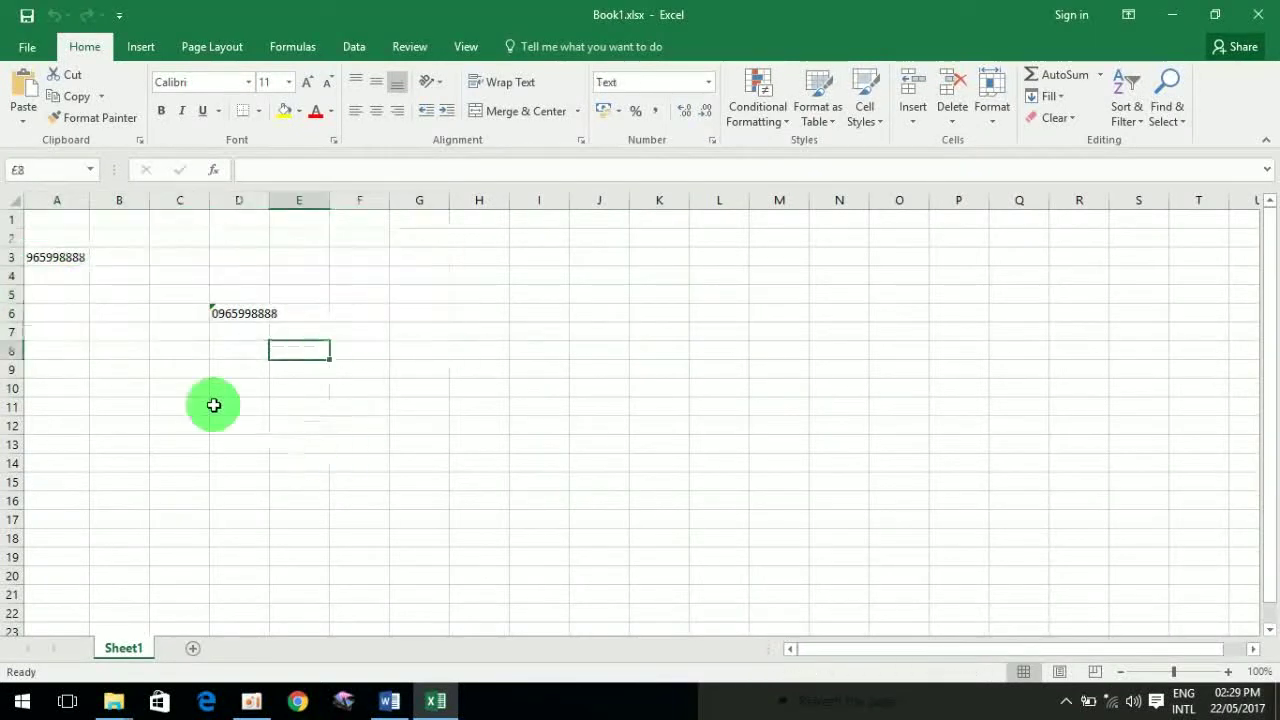
{"action": "mouse_move", "coordinate": [51, 234]}
{"action": "left_mouse_down"}
{"action": "mouse_move", "coordinate": [287, 336]}
{"action": "mouse_move", "coordinate": [371, 351]}
{"action": "left_mouse_up"}
{"action": "left_click", "coordinate": [419, 388]}
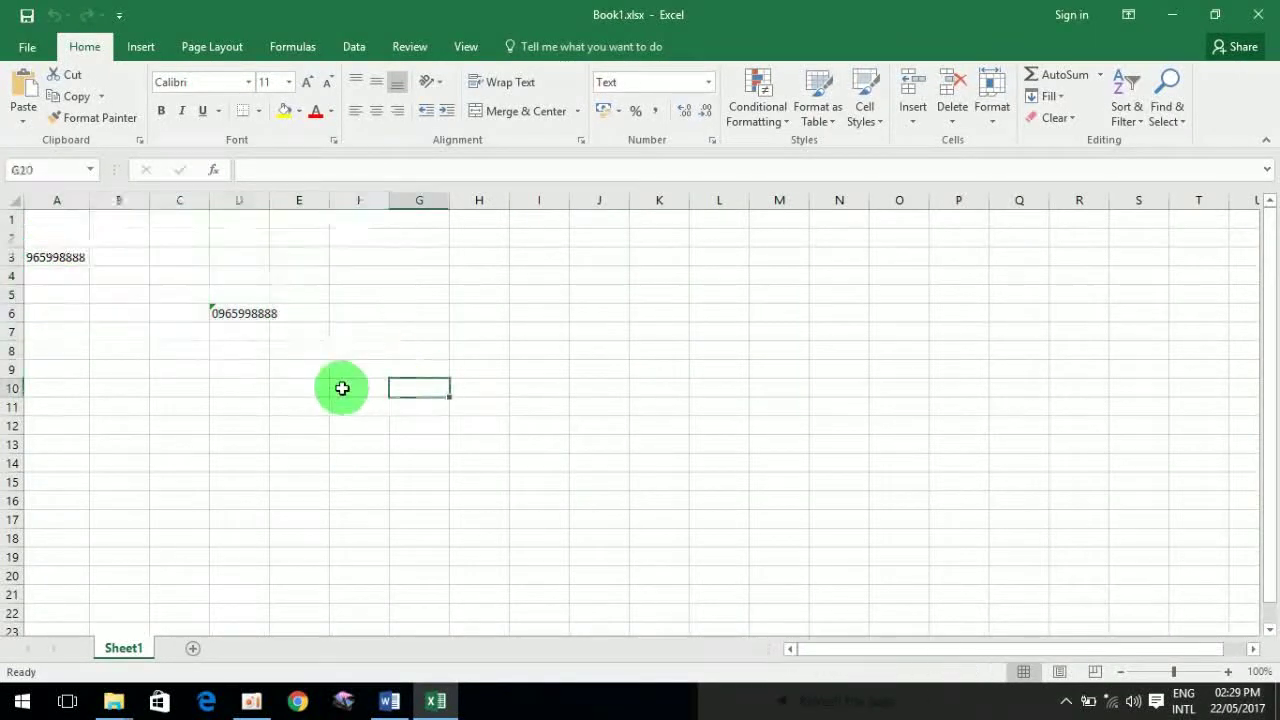